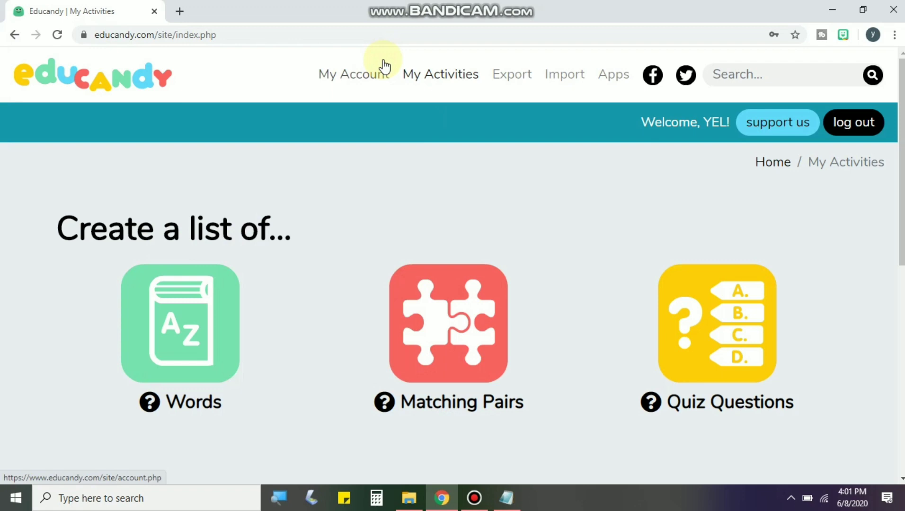
Open the educandy.com home page in a new browser tab and close the old My Activities tab
{"action": "left_click", "coordinate": [180, 11]}
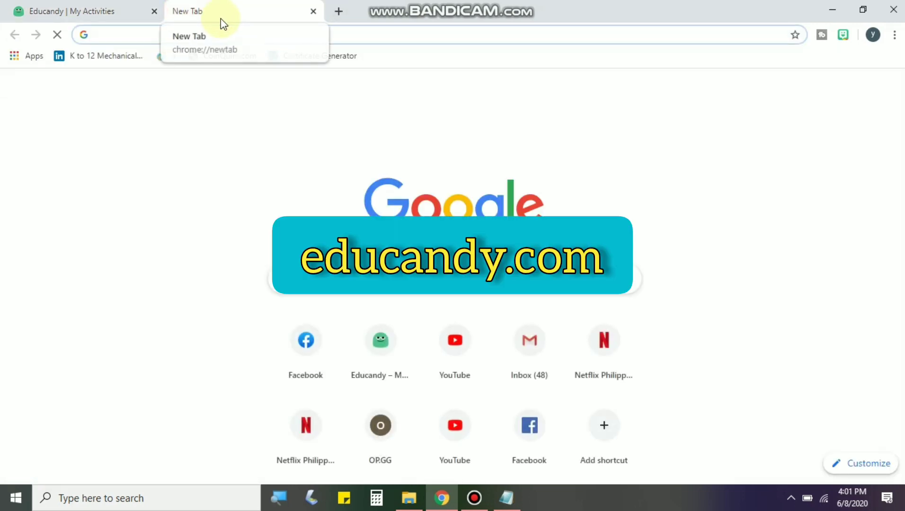
{"action": "type", "text": "edu"}
{"action": "key", "text": "Return"}
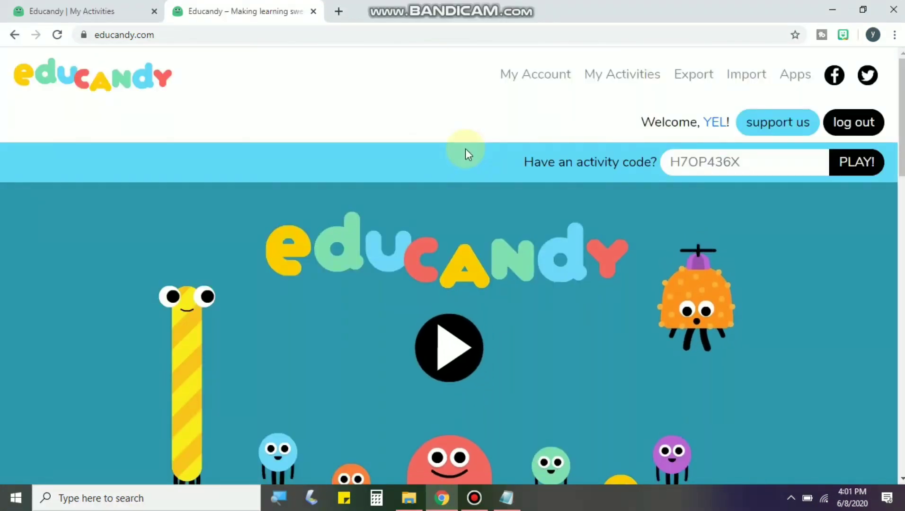
{"action": "left_click", "coordinate": [154, 12]}
Examine the Educandy home page, including the create, share and play explanations and the sample activities
{"action": "scroll", "coordinate": [622, 136], "scroll_direction": "down", "scroll_amount": 1}
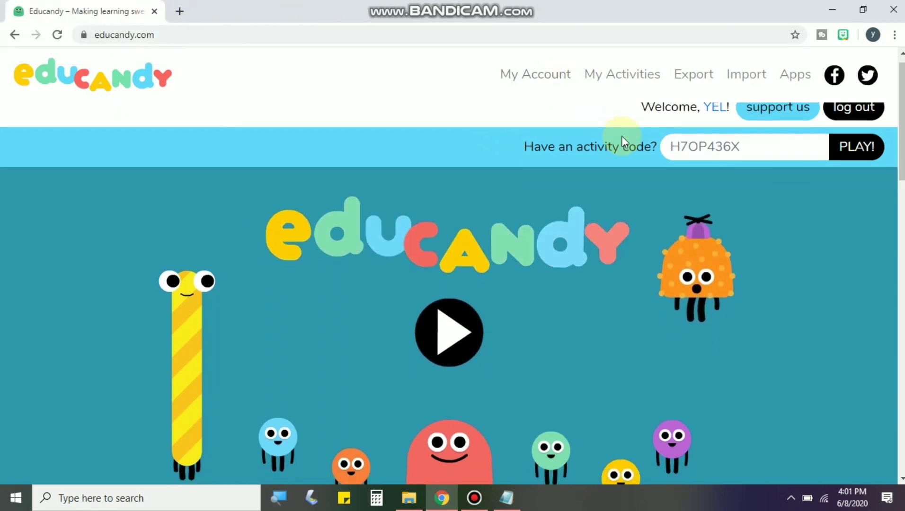
{"action": "scroll", "coordinate": [621, 136], "scroll_direction": "down", "scroll_amount": 1}
{"action": "scroll", "coordinate": [527, 293], "scroll_direction": "down", "scroll_amount": 1}
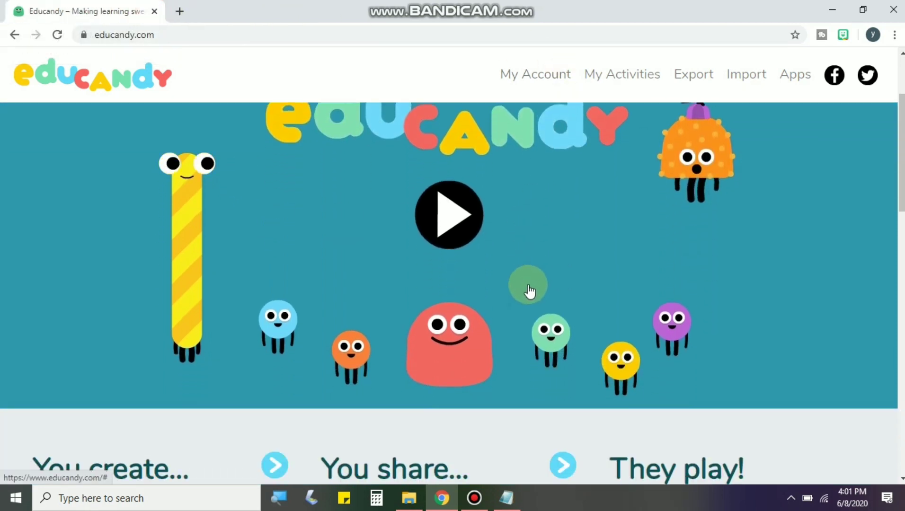
{"action": "scroll", "coordinate": [529, 291], "scroll_direction": "up", "scroll_amount": 1}
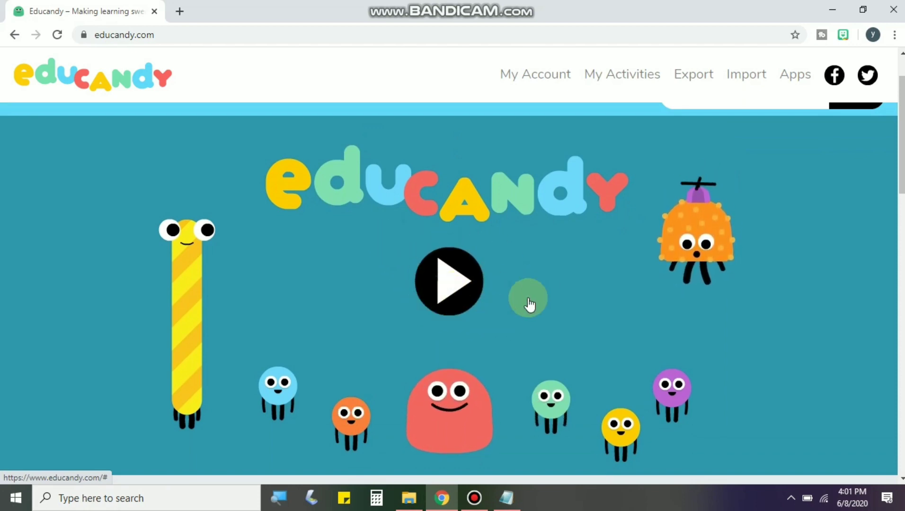
{"action": "scroll", "coordinate": [537, 305], "scroll_direction": "down", "scroll_amount": 1}
{"action": "scroll", "coordinate": [538, 308], "scroll_direction": "down", "scroll_amount": 7}
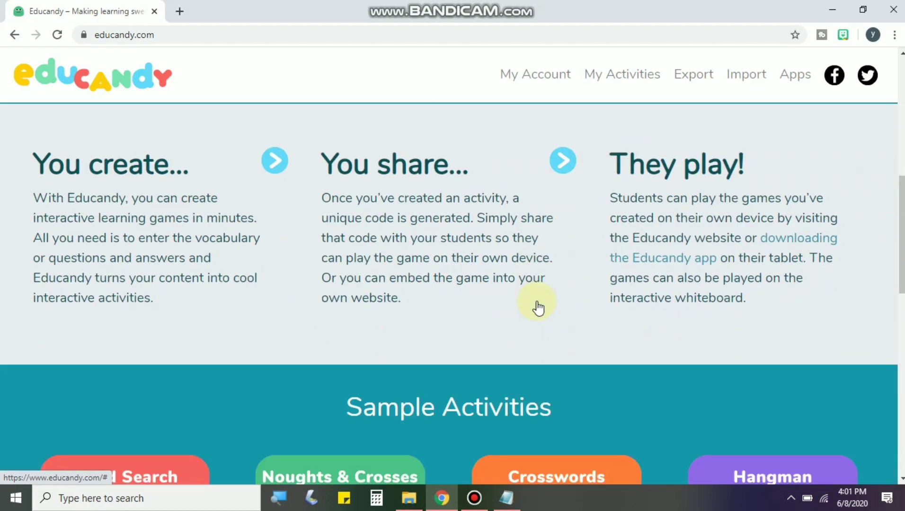
{"action": "scroll", "coordinate": [537, 307], "scroll_direction": "up", "scroll_amount": 2}
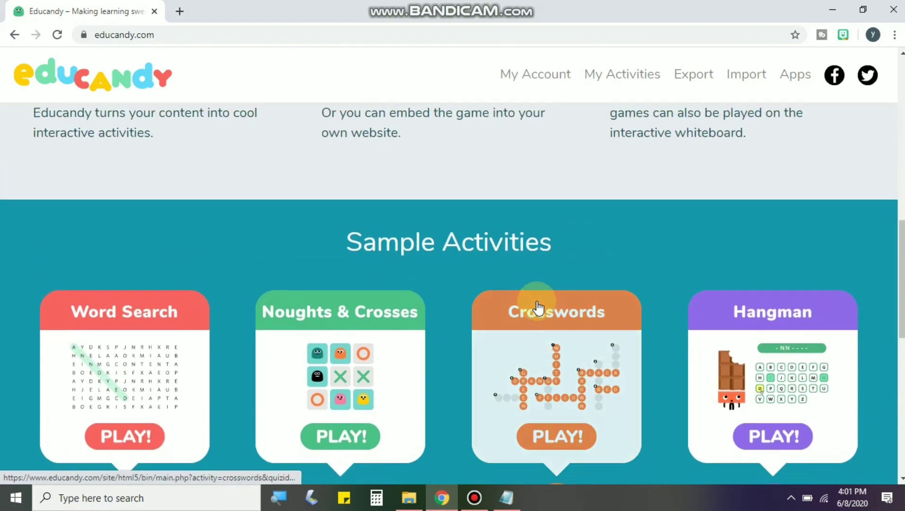
{"action": "scroll", "coordinate": [538, 308], "scroll_direction": "down", "scroll_amount": 1}
{"action": "scroll", "coordinate": [539, 308], "scroll_direction": "down", "scroll_amount": 6}
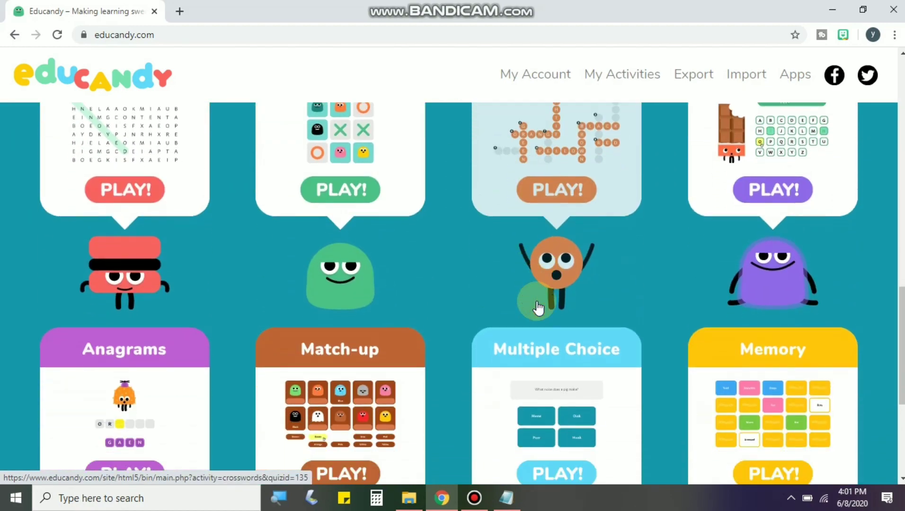
{"action": "scroll", "coordinate": [539, 308], "scroll_direction": "down", "scroll_amount": 1}
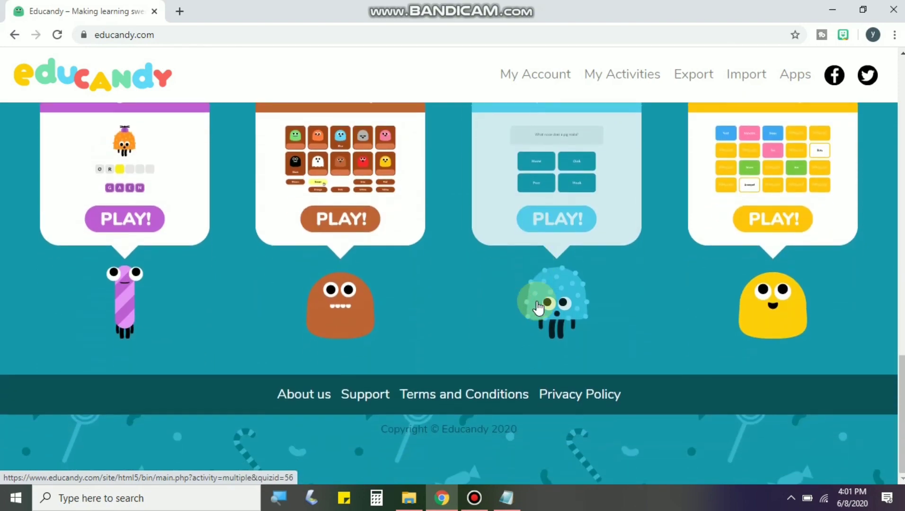
{"action": "scroll", "coordinate": [538, 308], "scroll_direction": "up", "scroll_amount": 7}
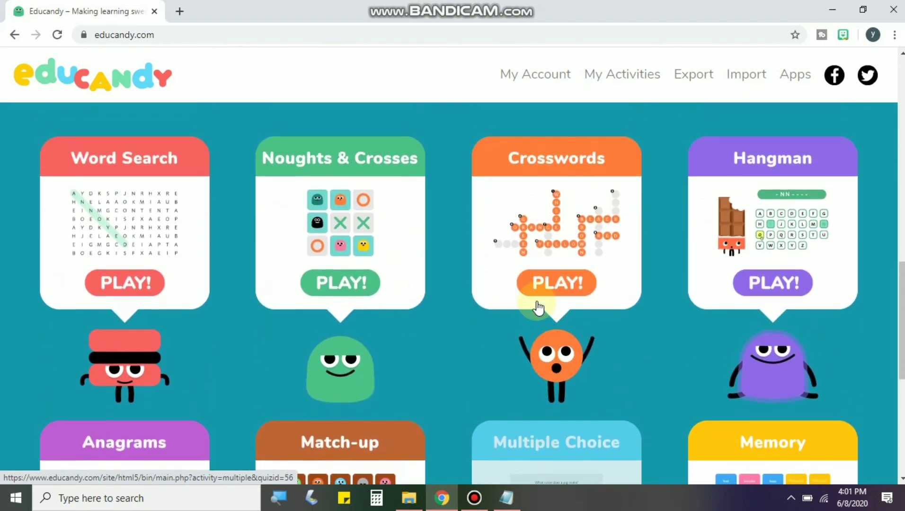
{"action": "scroll", "coordinate": [539, 308], "scroll_direction": "up", "scroll_amount": 12}
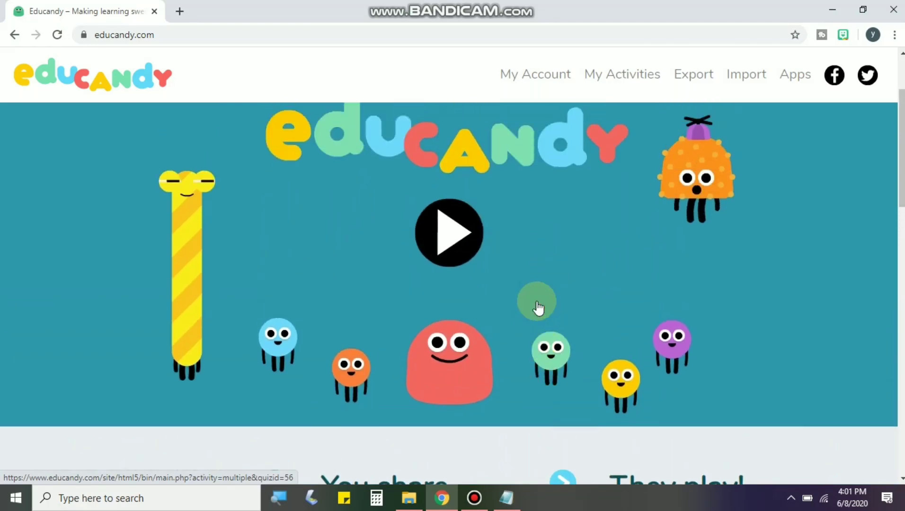
{"action": "scroll", "coordinate": [539, 308], "scroll_direction": "up", "scroll_amount": 3}
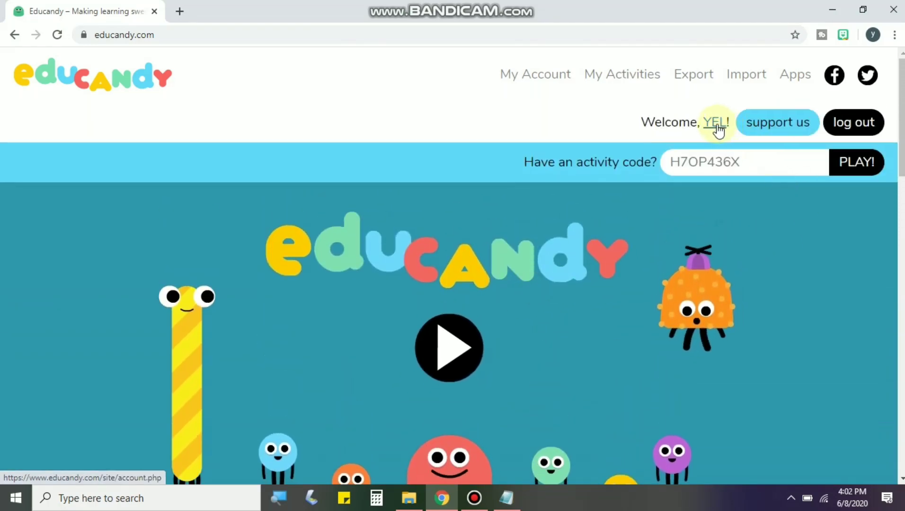
Go to My Activities and review the list types on offer and the saved activities
{"action": "left_click", "coordinate": [623, 76]}
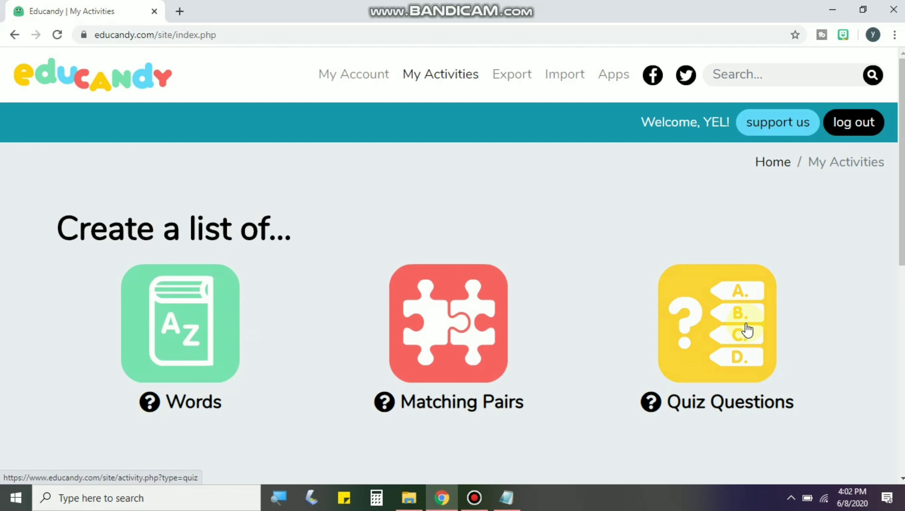
{"action": "scroll", "coordinate": [747, 330], "scroll_direction": "down", "scroll_amount": 8}
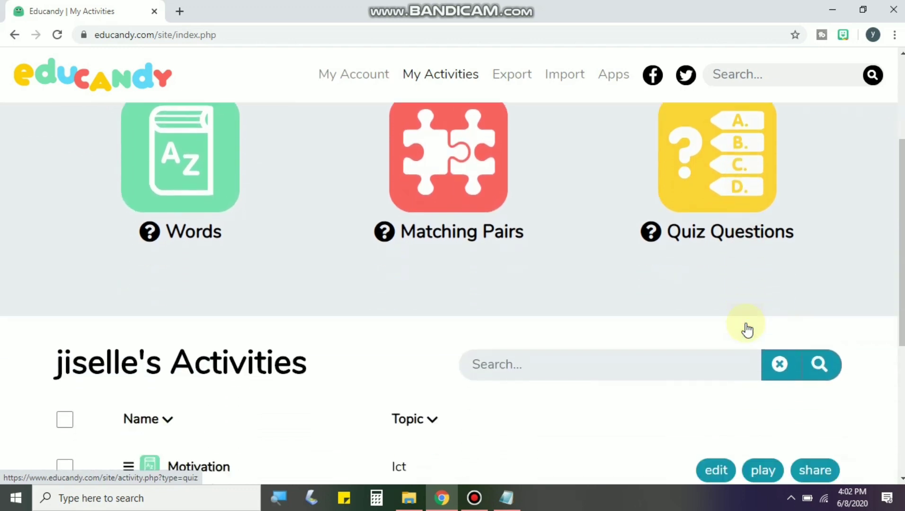
{"action": "scroll", "coordinate": [182, 101], "scroll_direction": "up", "scroll_amount": 1}
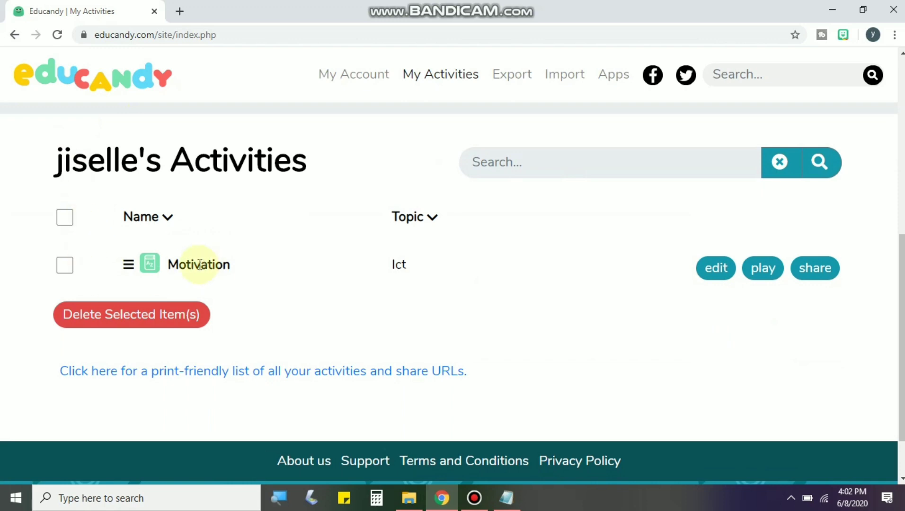
{"action": "scroll", "coordinate": [269, 281], "scroll_direction": "up", "scroll_amount": 2}
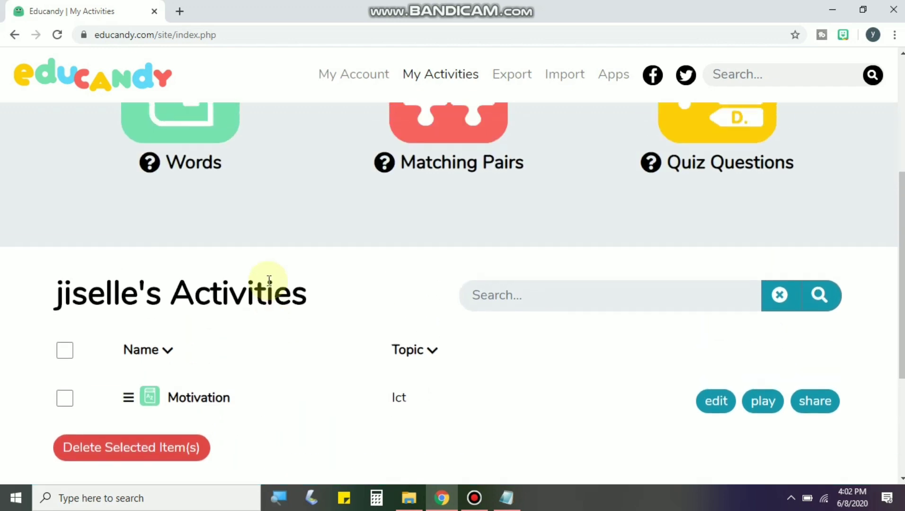
{"action": "scroll", "coordinate": [269, 282], "scroll_direction": "up", "scroll_amount": 3}
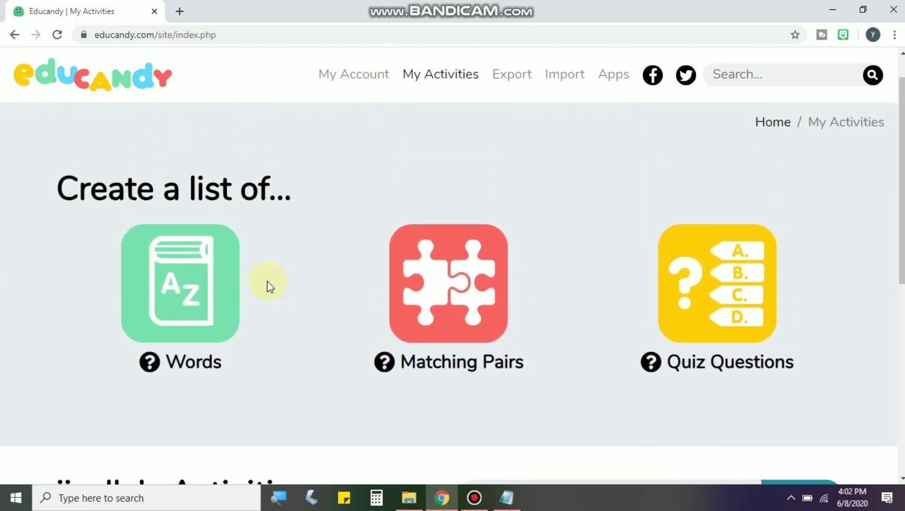
Create a new Matching Pairs list named MY FIRST ACTIVITY with the subject ENGLISH
{"action": "left_click", "coordinate": [448, 303]}
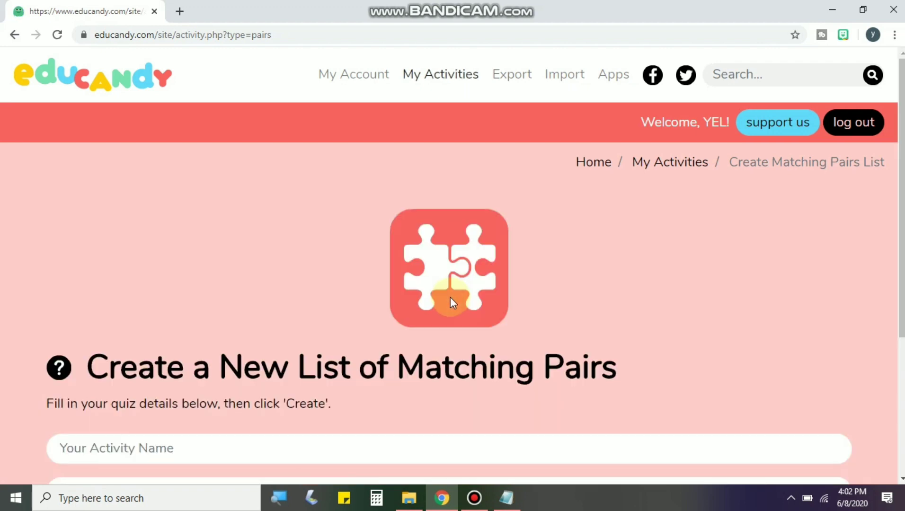
{"action": "scroll", "coordinate": [451, 296], "scroll_direction": "down", "scroll_amount": 1}
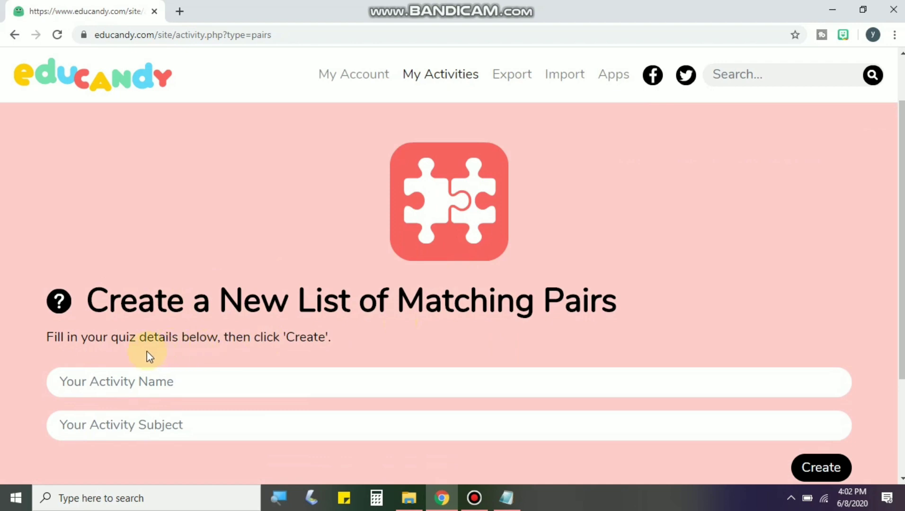
{"action": "scroll", "coordinate": [211, 349], "scroll_direction": "down", "scroll_amount": 1}
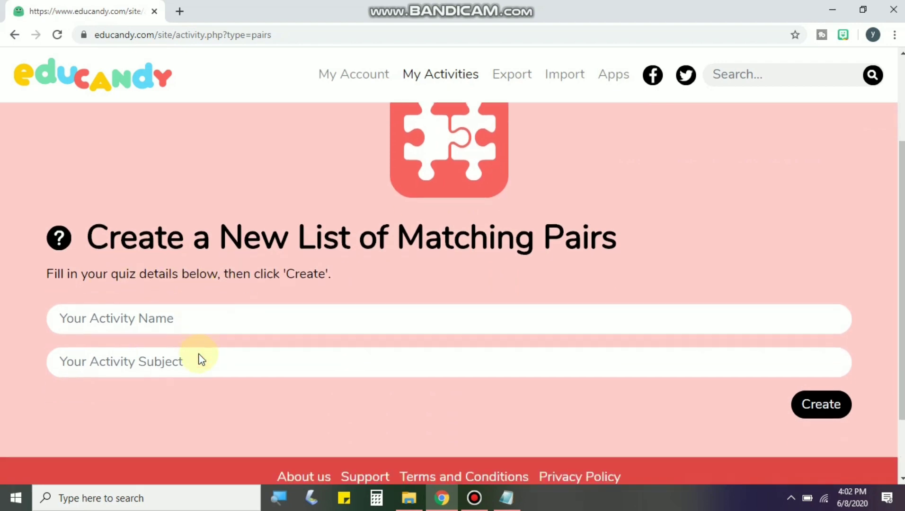
{"action": "left_click", "coordinate": [120, 315]}
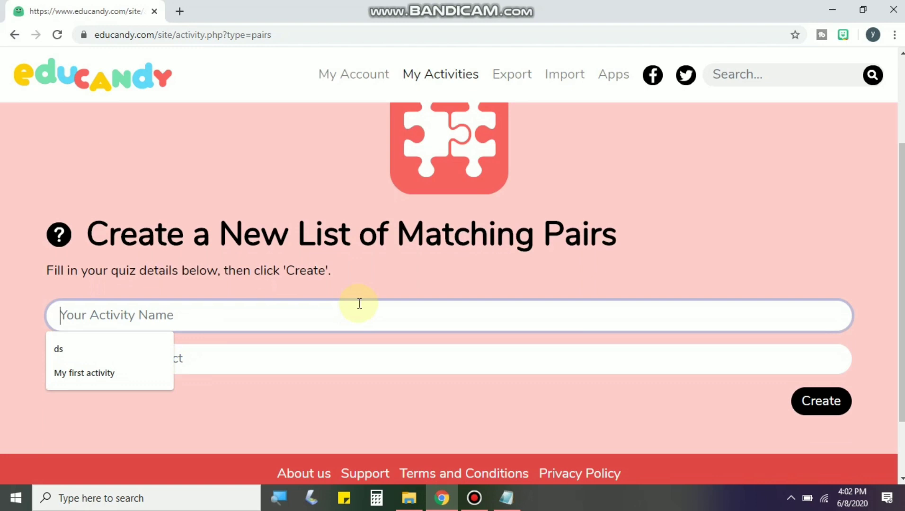
{"action": "type", "text": "MY "}
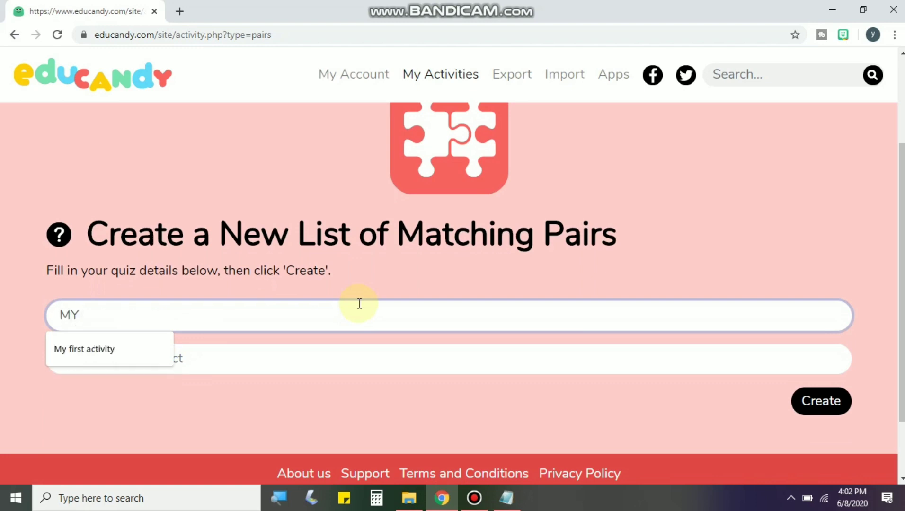
{"action": "type", "text": "FIRST ACTI"}
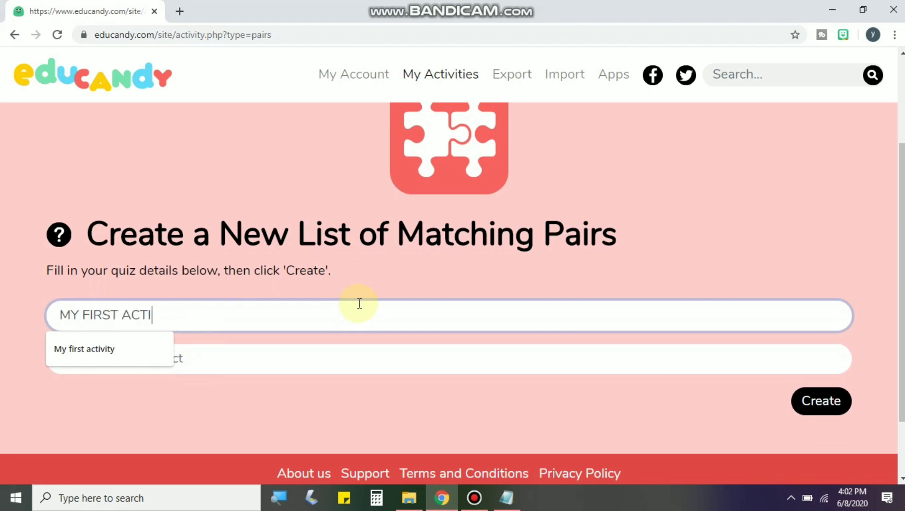
{"action": "type", "text": "VITY"}
{"action": "left_click", "coordinate": [336, 360]}
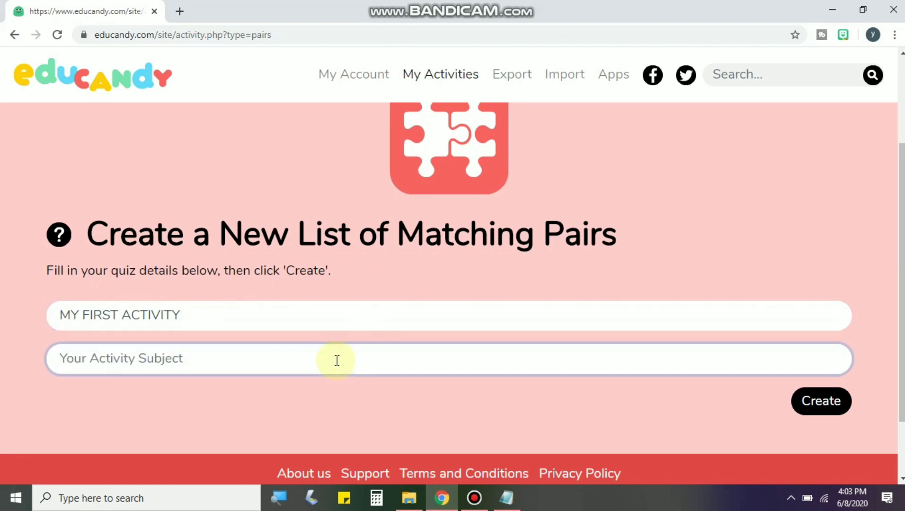
{"action": "type", "text": "ENGLISH"}
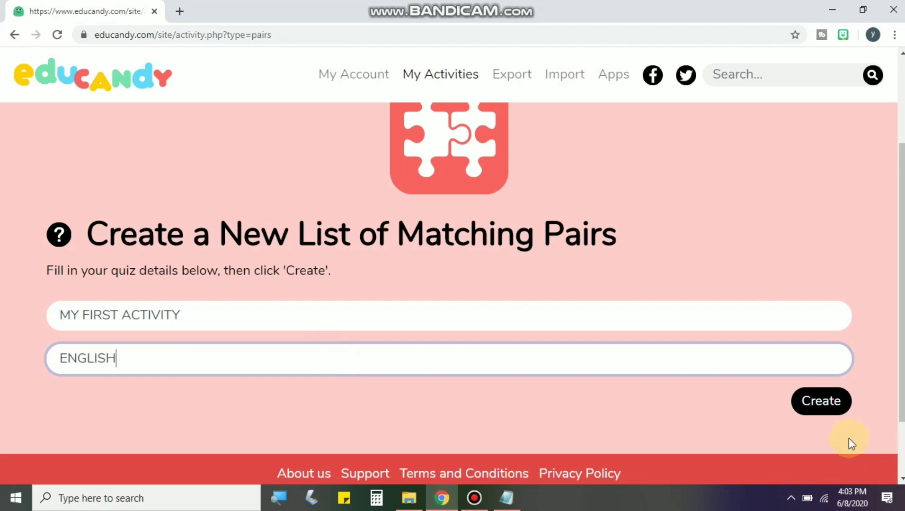
{"action": "left_click", "coordinate": [822, 404]}
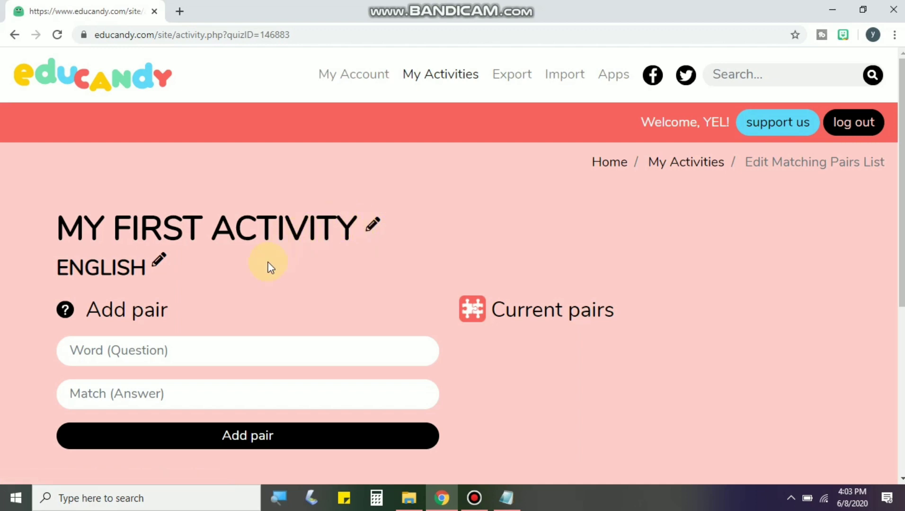
Change the activity's subject to ENGLISH2 and save it
{"action": "left_click", "coordinate": [159, 259]}
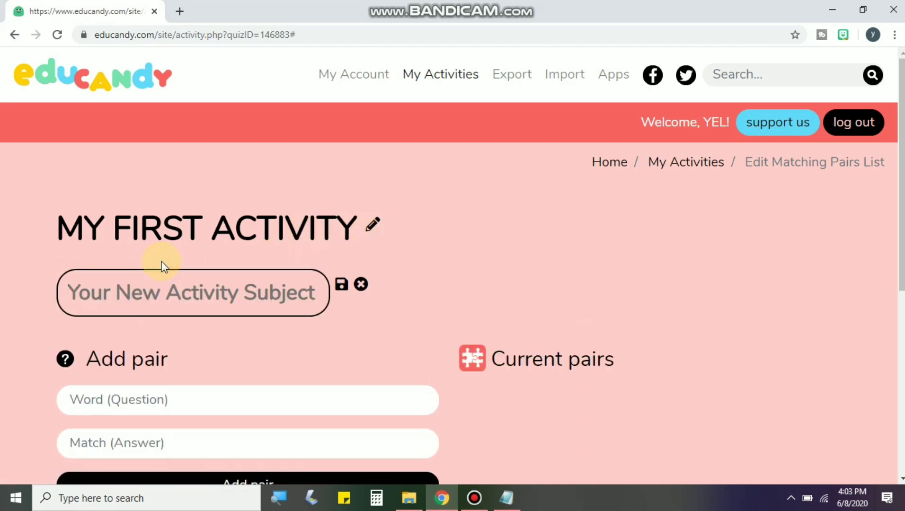
{"action": "left_click", "coordinate": [360, 285]}
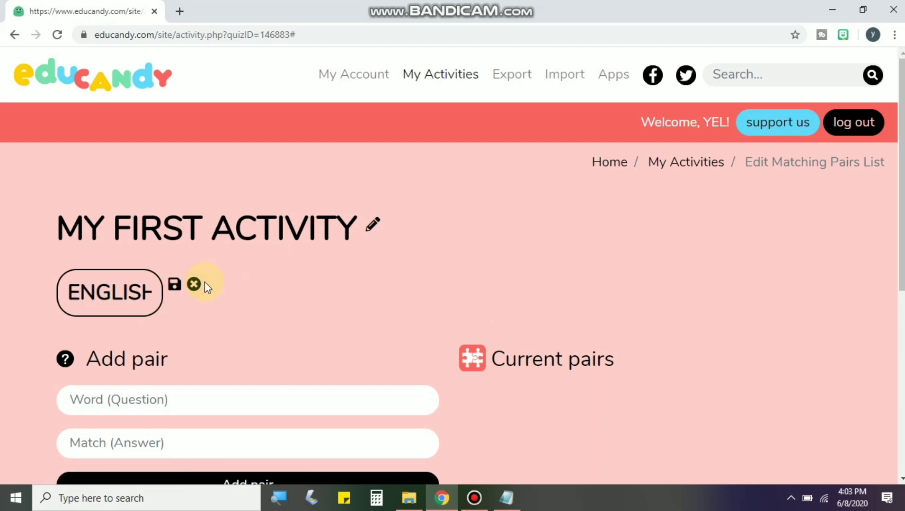
{"action": "left_click", "coordinate": [142, 286]}
{"action": "type", "text": "2"}
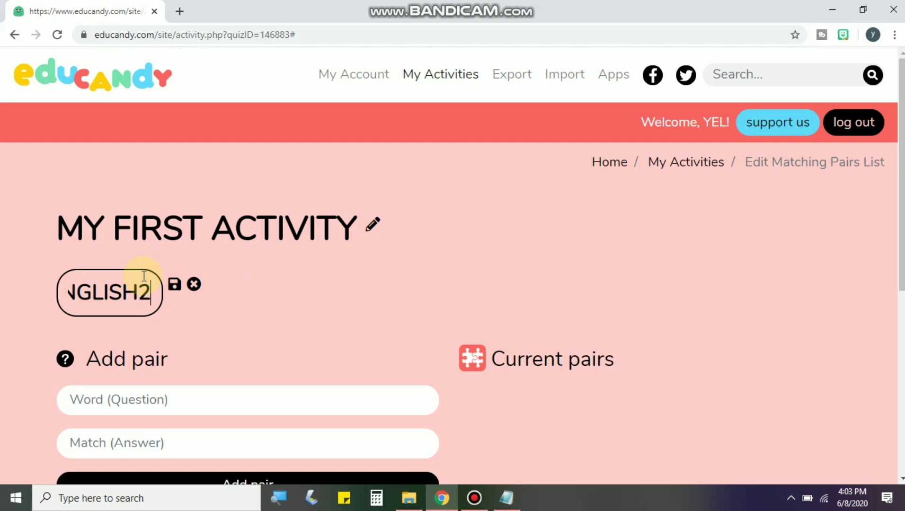
{"action": "left_click", "coordinate": [175, 288]}
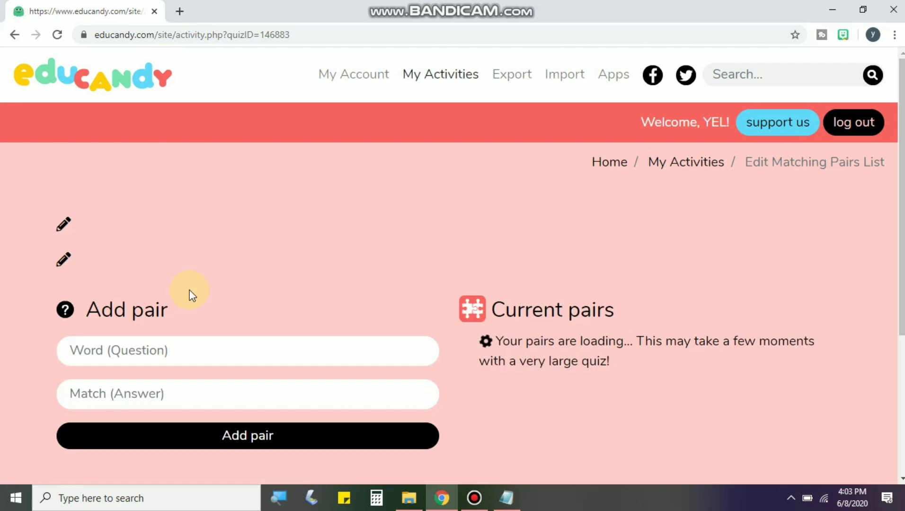
Add a pair to MY FIRST ACTIVITY with the word RED and the matching answer APPLE
{"action": "scroll", "coordinate": [189, 293], "scroll_direction": "down", "scroll_amount": 1}
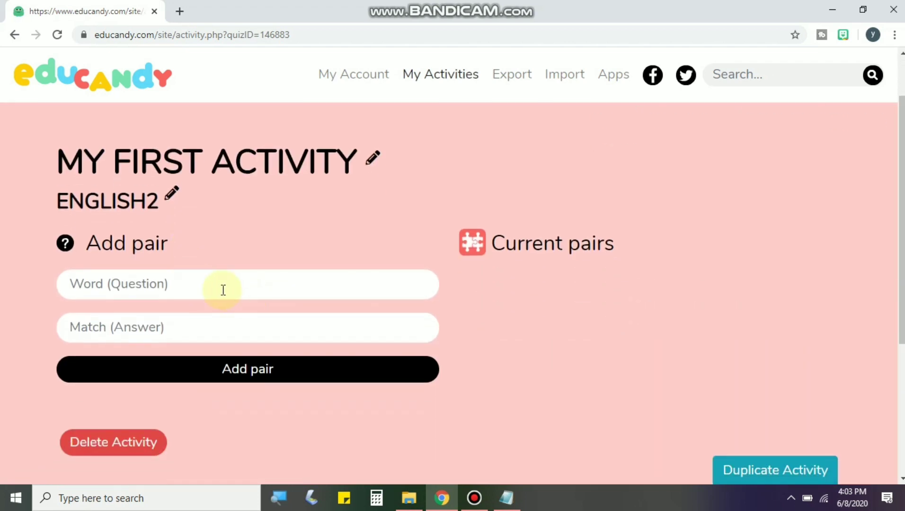
{"action": "left_click", "coordinate": [203, 283]}
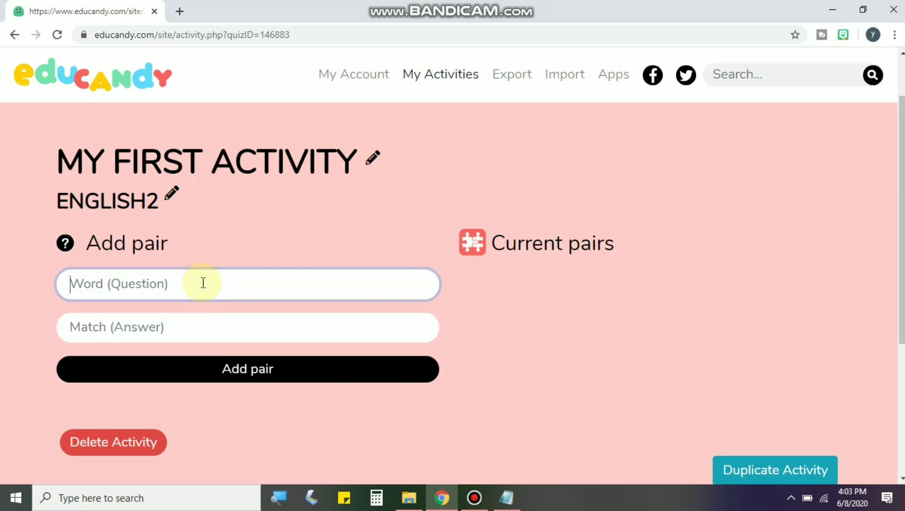
{"action": "type", "text": "RED"}
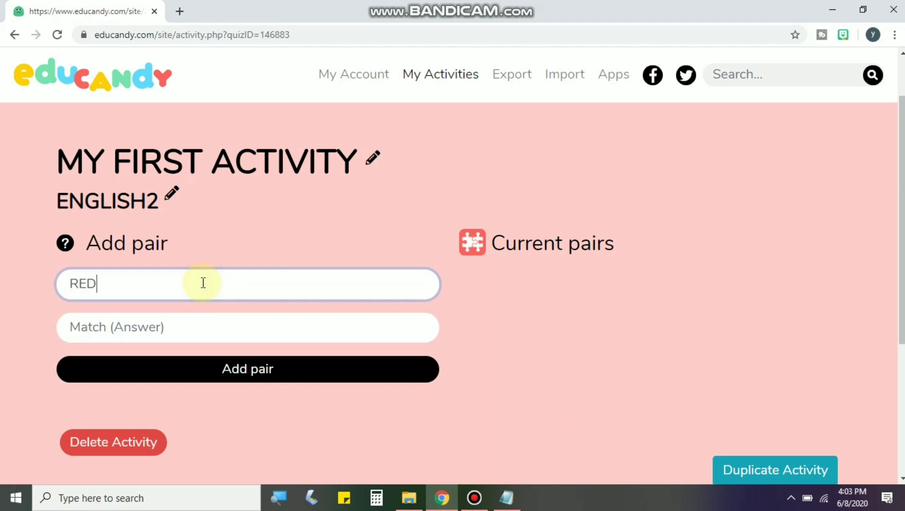
{"action": "left_click", "coordinate": [166, 328]}
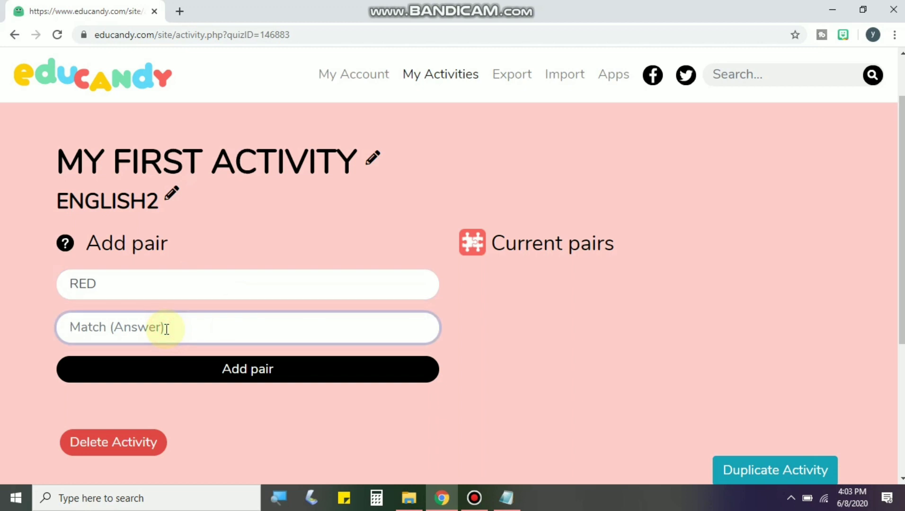
{"action": "type", "text": "APPLE"}
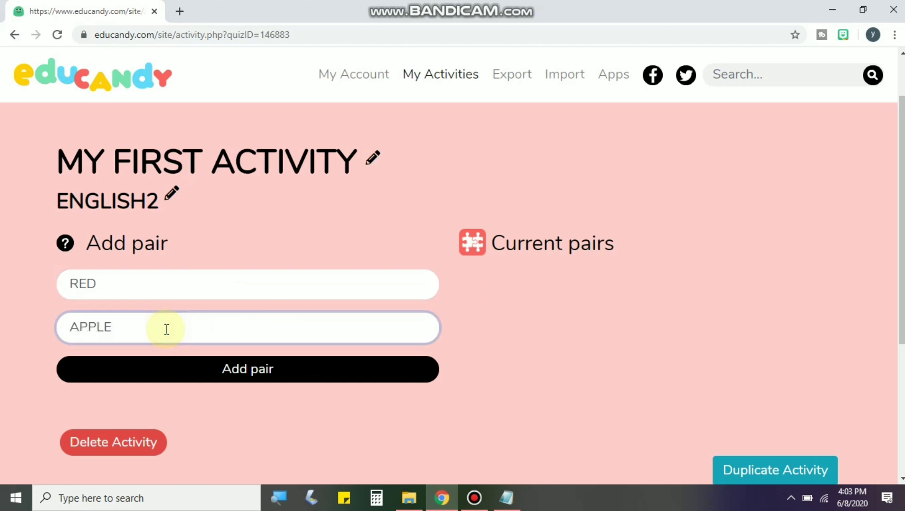
{"action": "left_click", "coordinate": [240, 368]}
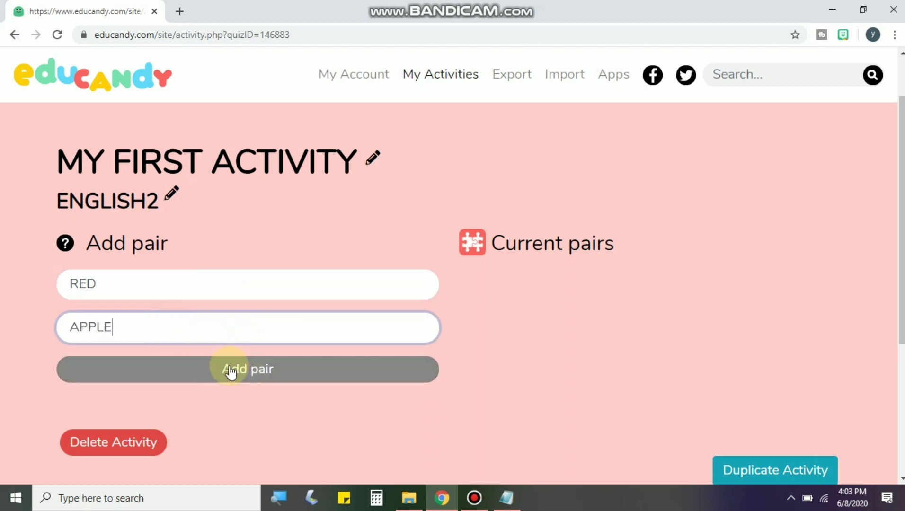
{"action": "left_click", "coordinate": [263, 374]}
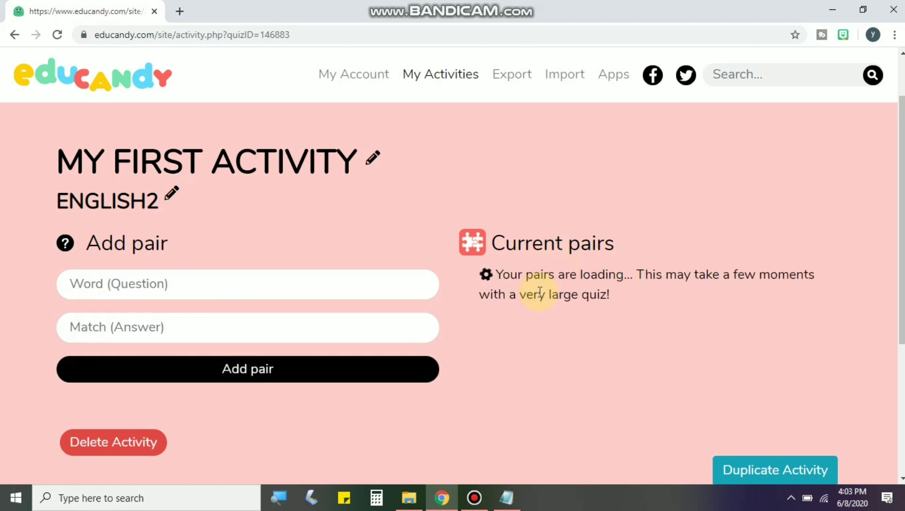
Check the minimum-entries note below the activity and add a second pair matching BLUE with SKY
{"action": "scroll", "coordinate": [438, 290], "scroll_direction": "down", "scroll_amount": 4}
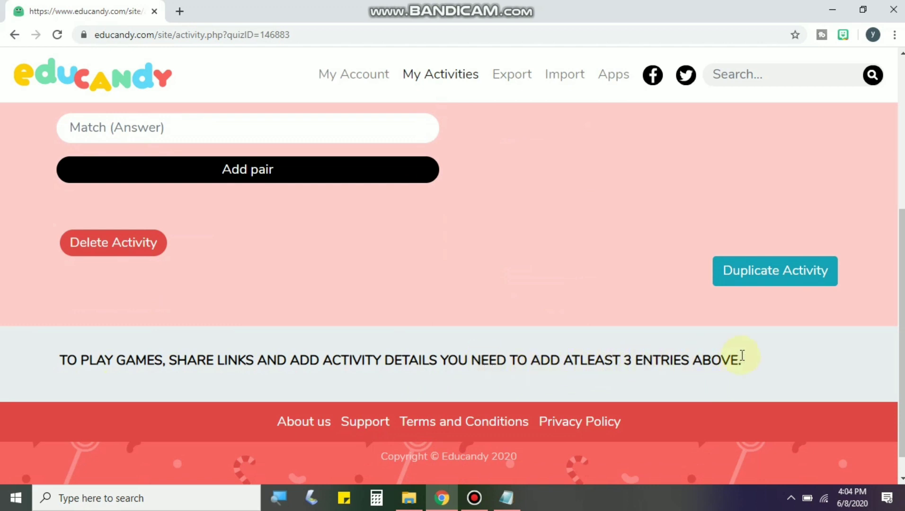
{"action": "scroll", "coordinate": [709, 360], "scroll_direction": "up", "scroll_amount": 3}
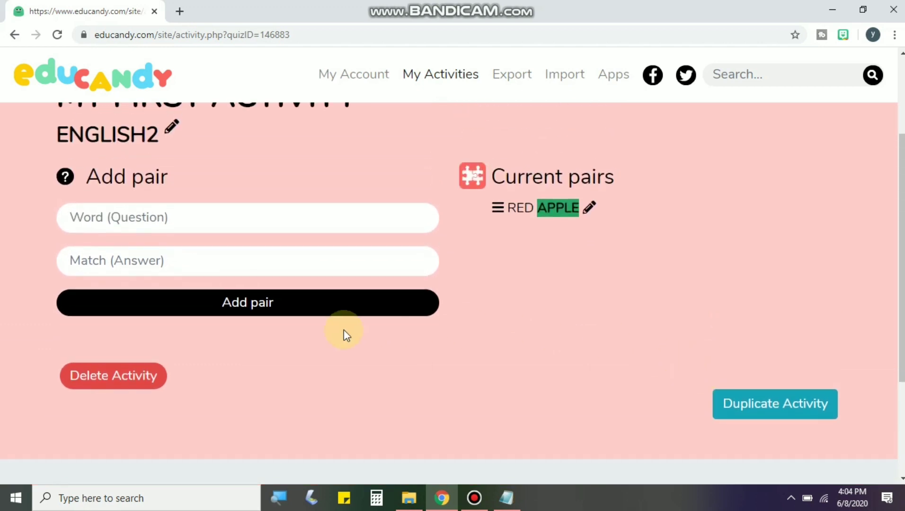
{"action": "left_click", "coordinate": [179, 226]}
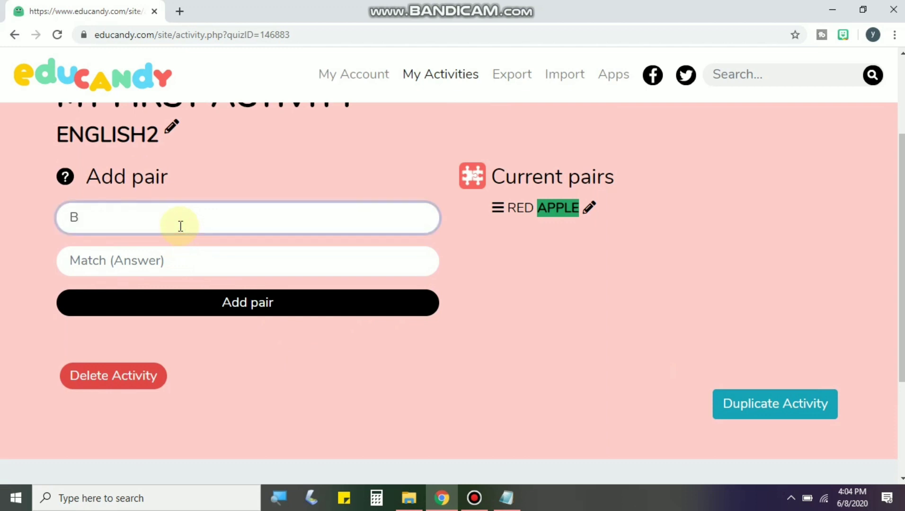
{"action": "key", "text": "Tab"}
{"action": "type", "text": "SKY"}
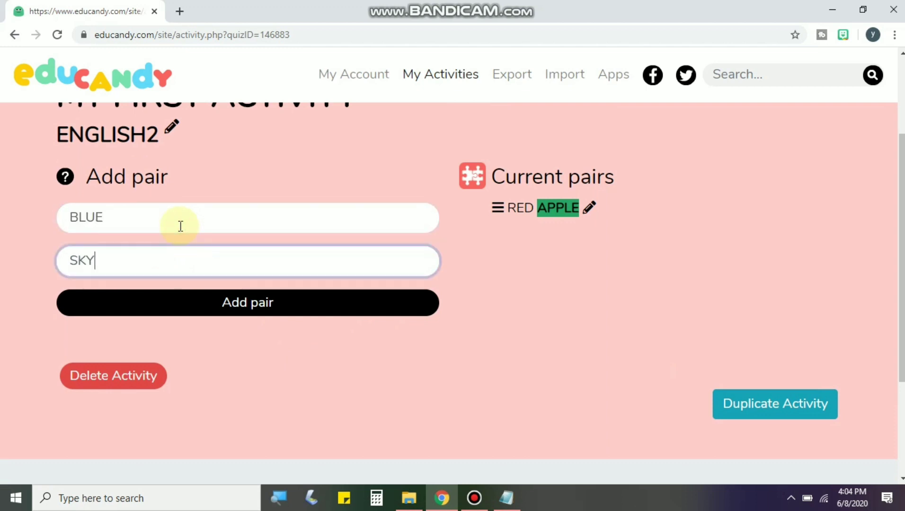
{"action": "left_click", "coordinate": [230, 314]}
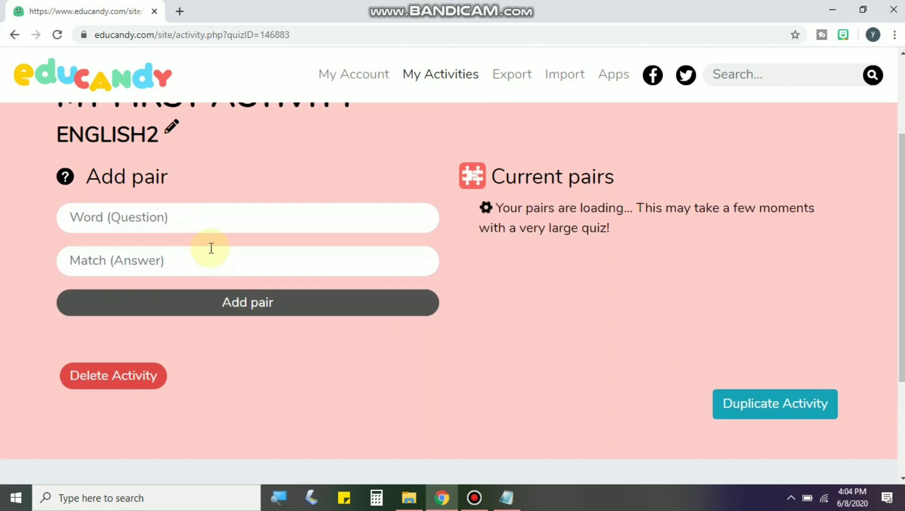
Add a third pair with the word YELLOW and the matching answer SUN
{"action": "left_click", "coordinate": [199, 210]}
{"action": "type", "text": "YE"}
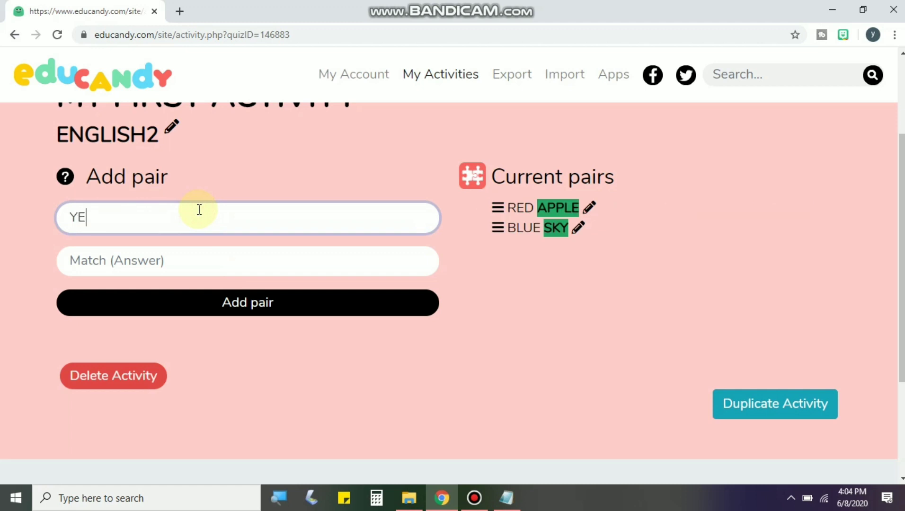
{"action": "type", "text": "LLOW"}
{"action": "key", "text": "Tab"}
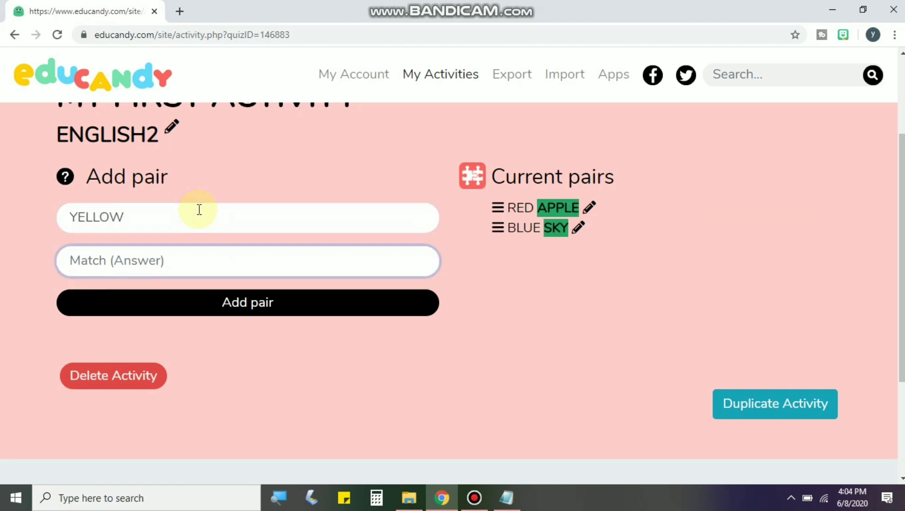
{"action": "type", "text": "SUN"}
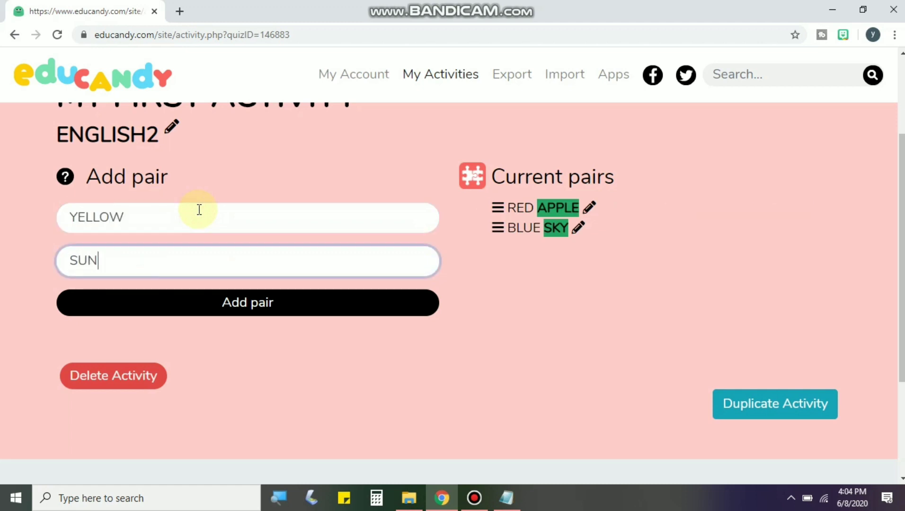
{"action": "left_click", "coordinate": [271, 308]}
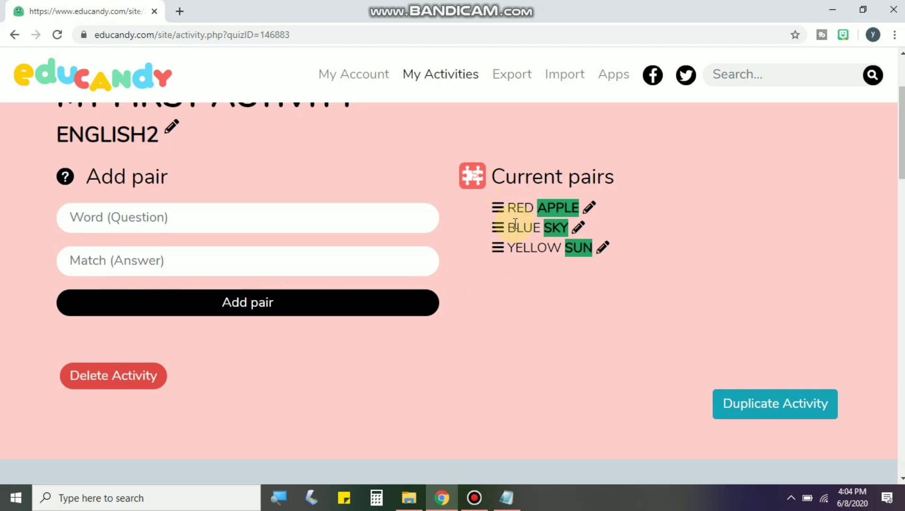
Review the games offered for MY FIRST ACTIVITY and its sharing and embedding details
{"action": "scroll", "coordinate": [515, 224], "scroll_direction": "down", "scroll_amount": 8}
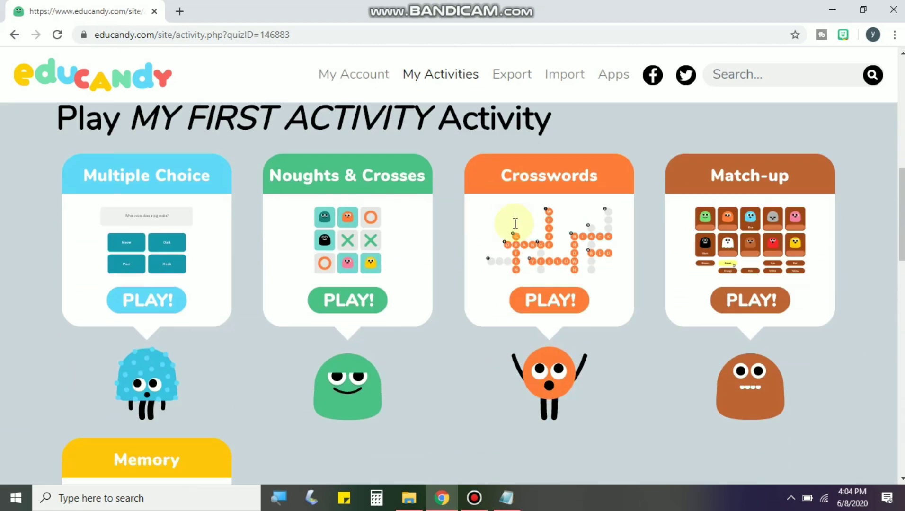
{"action": "scroll", "coordinate": [515, 228], "scroll_direction": "up", "scroll_amount": 1}
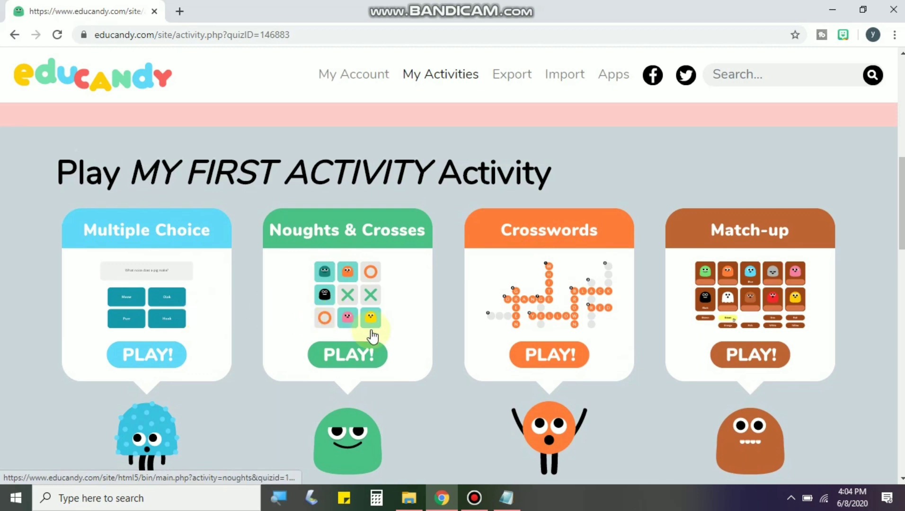
{"action": "scroll", "coordinate": [721, 303], "scroll_direction": "down", "scroll_amount": 4}
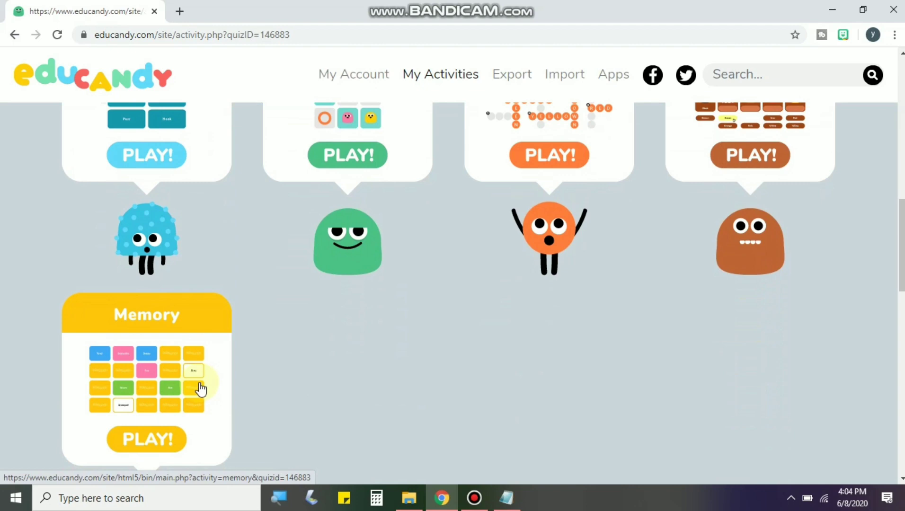
{"action": "scroll", "coordinate": [198, 388], "scroll_direction": "up", "scroll_amount": 1}
{"action": "scroll", "coordinate": [198, 389], "scroll_direction": "down", "scroll_amount": 1}
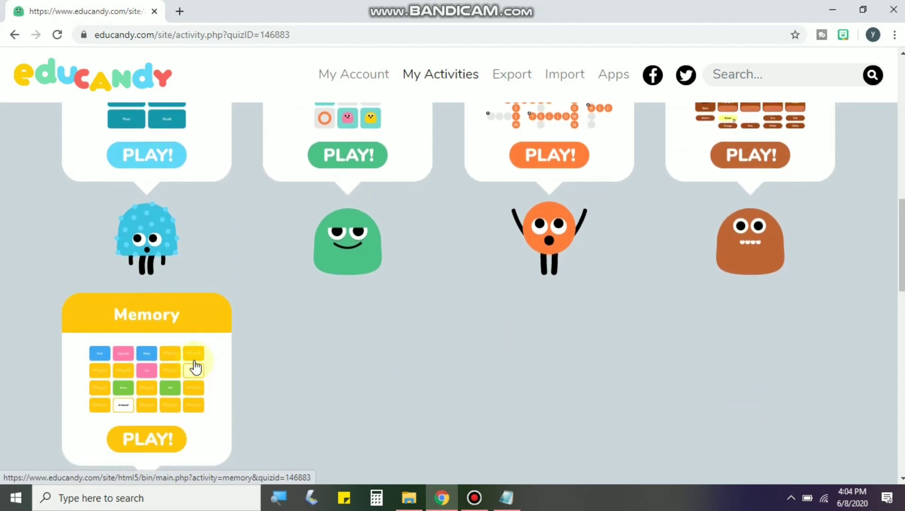
{"action": "scroll", "coordinate": [216, 370], "scroll_direction": "up", "scroll_amount": 2}
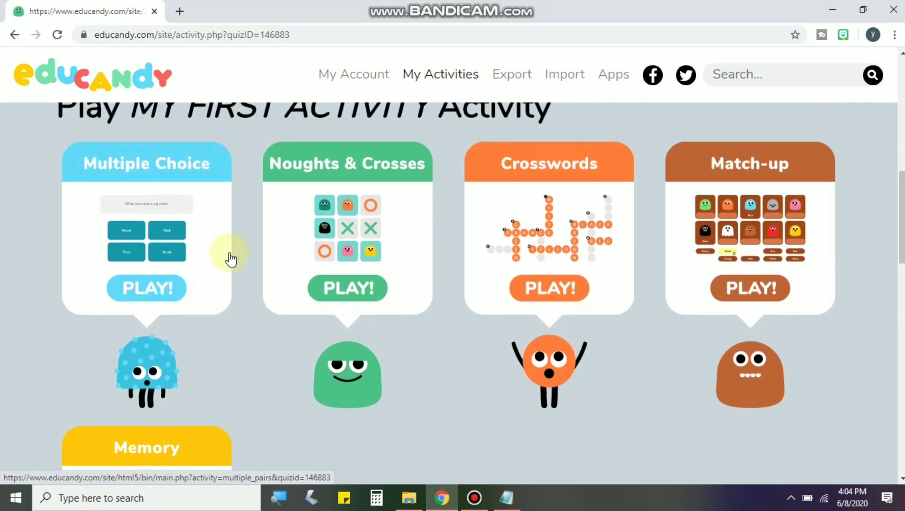
{"action": "scroll", "coordinate": [530, 366], "scroll_direction": "down", "scroll_amount": 9}
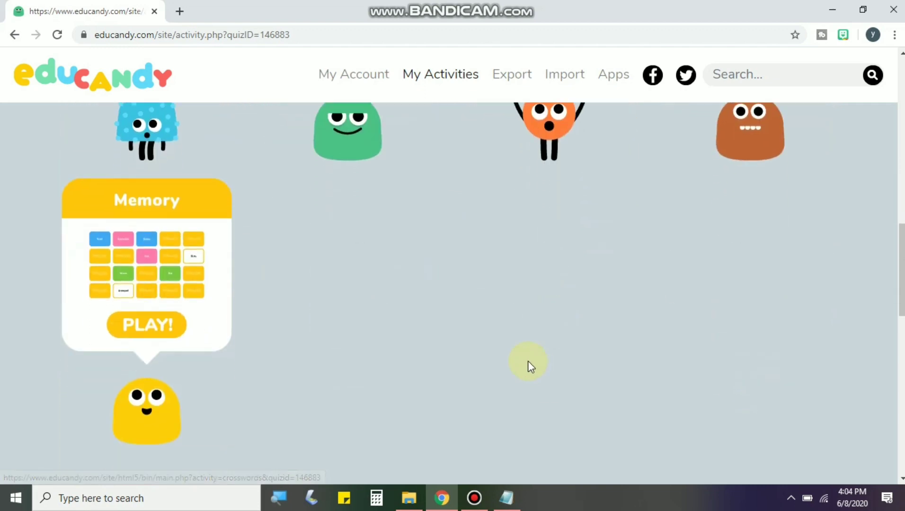
{"action": "scroll", "coordinate": [529, 361], "scroll_direction": "down", "scroll_amount": 4}
{"action": "scroll", "coordinate": [528, 362], "scroll_direction": "up", "scroll_amount": 1}
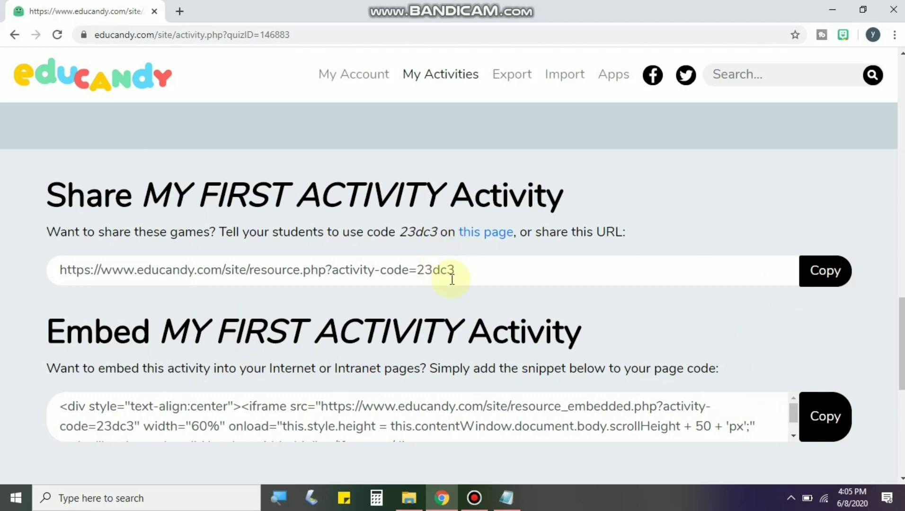
Copy the activity's share URL and the activity code given for students
{"action": "left_click", "coordinate": [809, 283]}
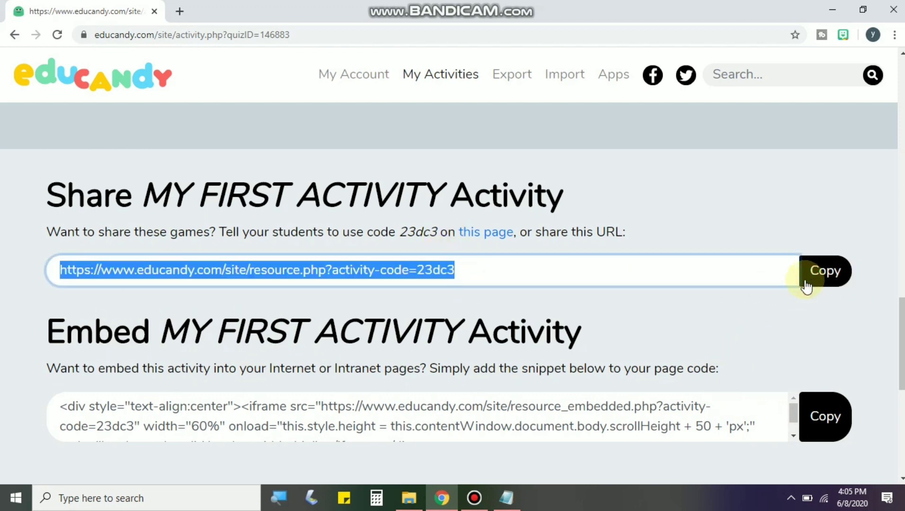
{"action": "left_click", "coordinate": [437, 227]}
{"action": "right_click", "coordinate": [436, 228]}
{"action": "left_click", "coordinate": [434, 230]}
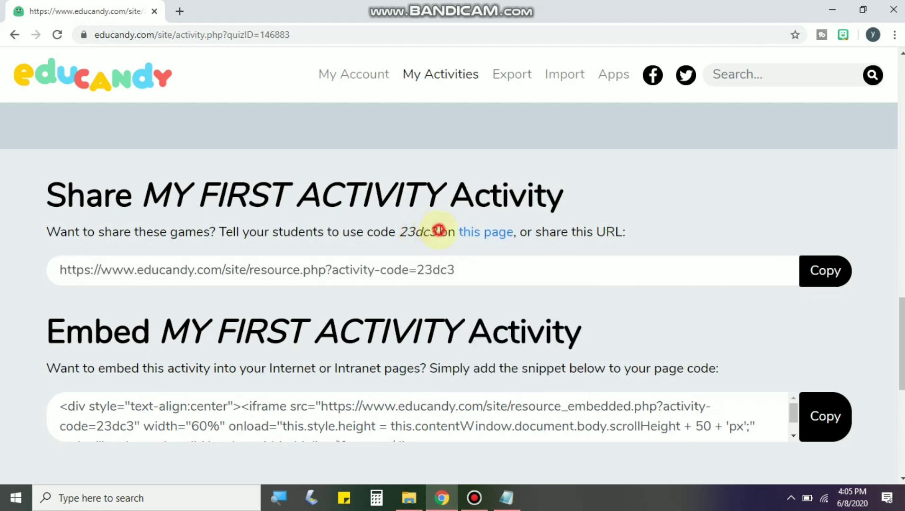
{"action": "left_click_drag", "start_coordinate": [438, 231], "coordinate": [399, 232]}
{"action": "right_click", "coordinate": [402, 232]}
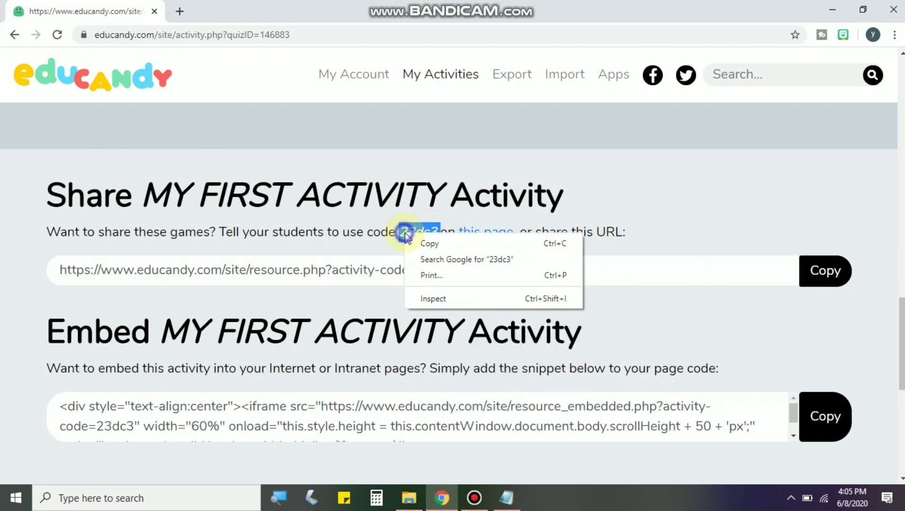
{"action": "left_click", "coordinate": [425, 245]}
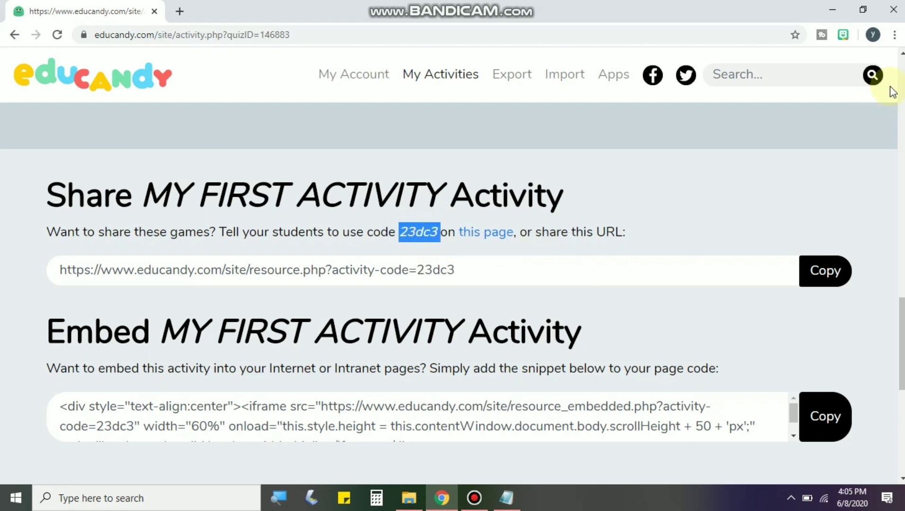
Open a new incognito browser window and load educandy.com in it
{"action": "left_click", "coordinate": [894, 35]}
{"action": "left_click", "coordinate": [796, 89]}
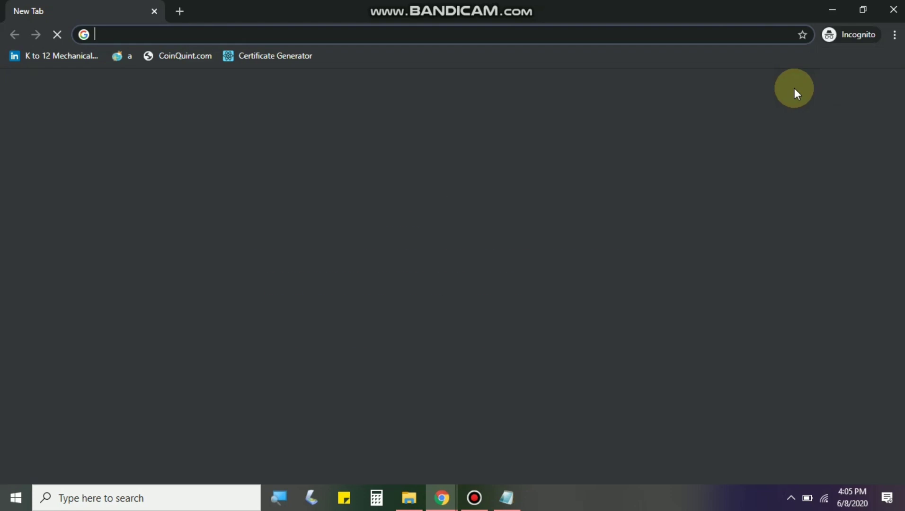
{"action": "type", "text": "EDUC"}
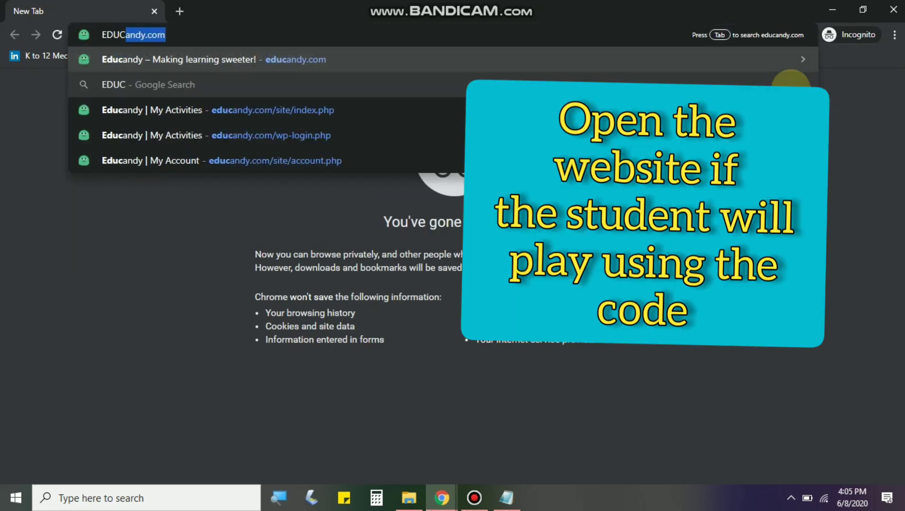
{"action": "key", "text": "Return"}
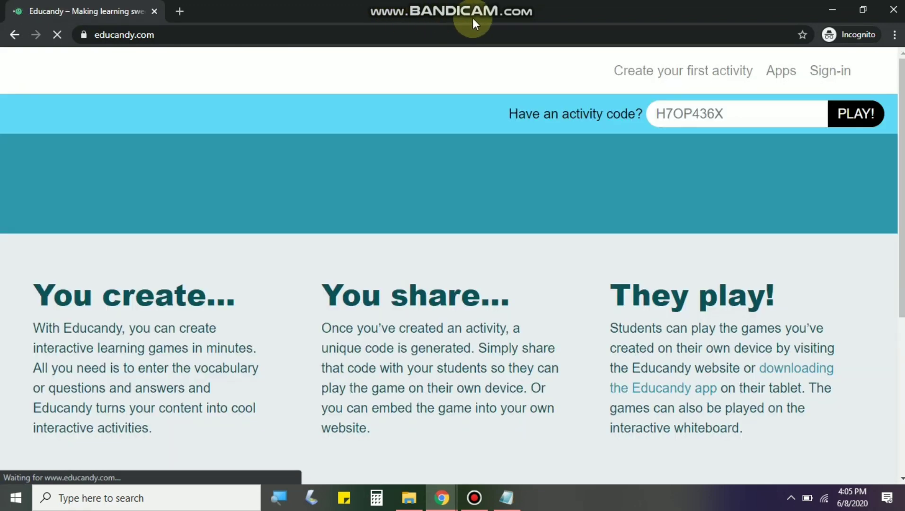
Move the incognito window below the activity's share code and paste the copied code into its activity code field
{"action": "left_click_drag", "start_coordinate": [498, 16], "coordinate": [449, 21]}
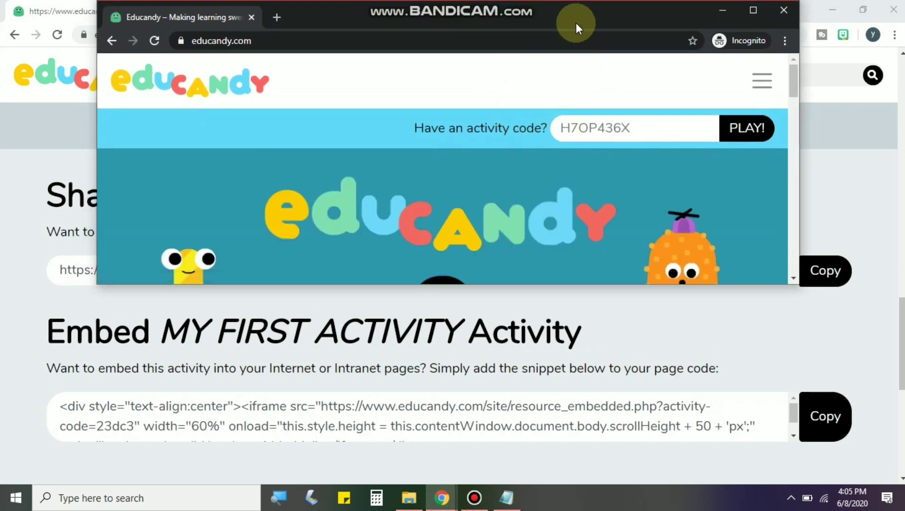
{"action": "left_click_drag", "start_coordinate": [576, 24], "coordinate": [562, 301]}
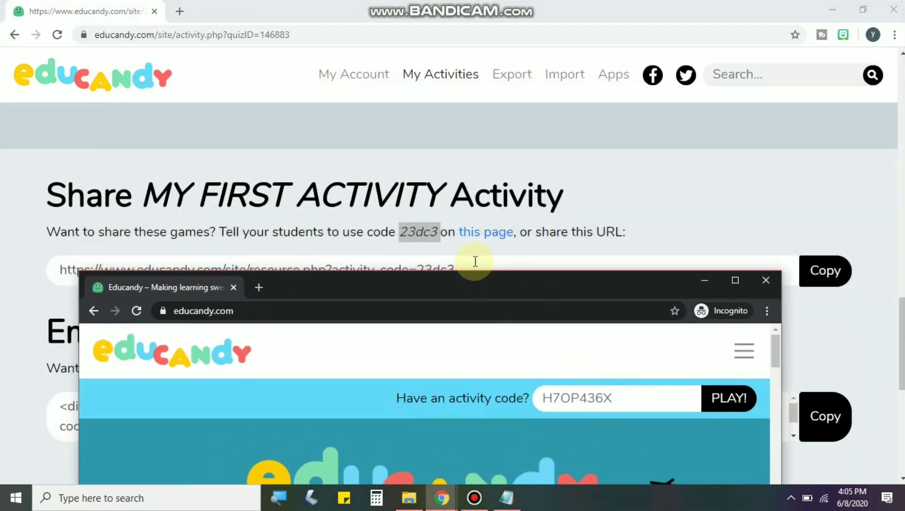
{"action": "left_click", "coordinate": [564, 392]}
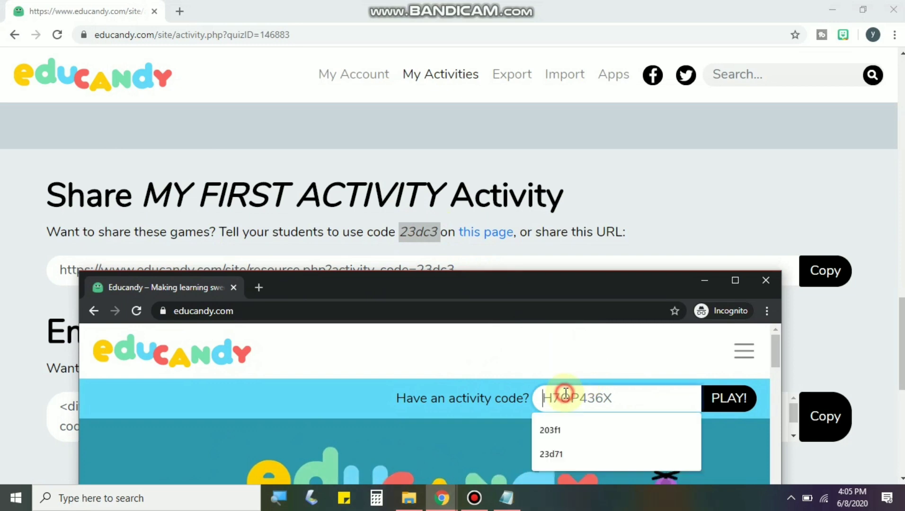
{"action": "right_click", "coordinate": [564, 393]}
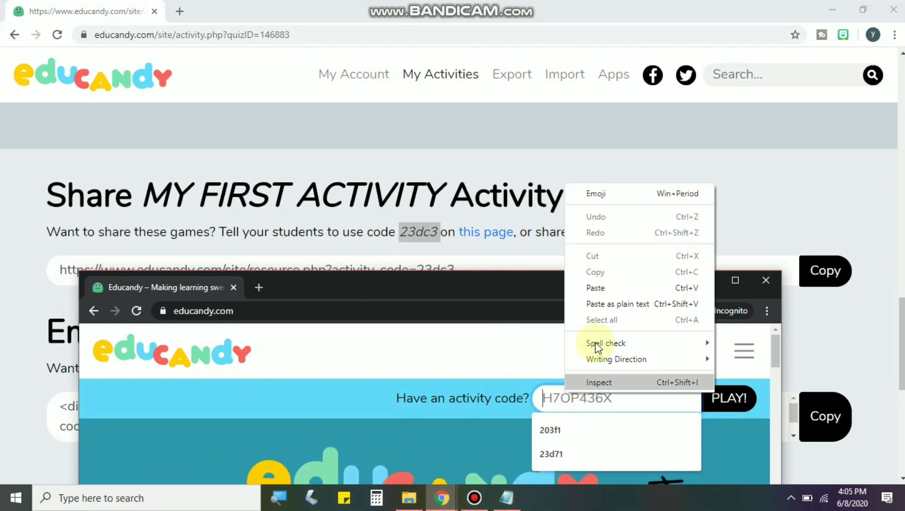
{"action": "left_click", "coordinate": [619, 289]}
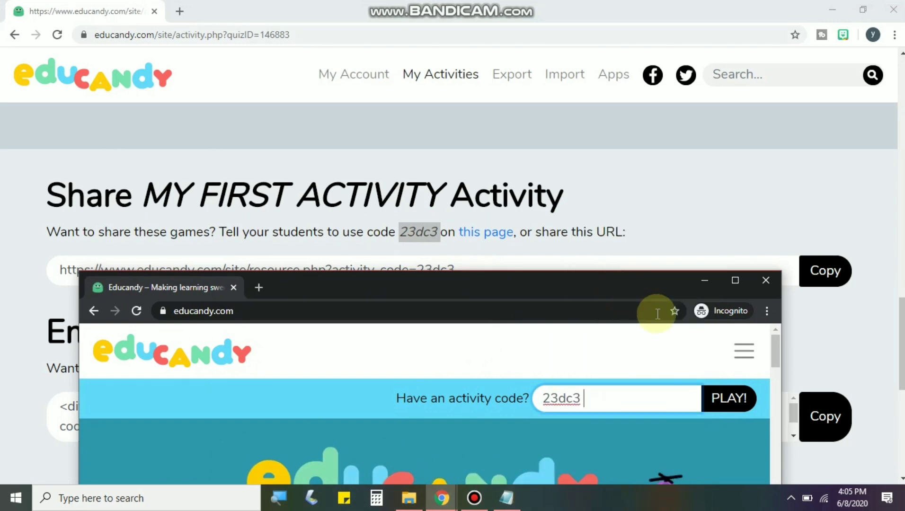
Maximize the incognito window, open the activity with the entered code, and look over its available games
{"action": "left_click", "coordinate": [735, 280]}
{"action": "left_click", "coordinate": [857, 123]}
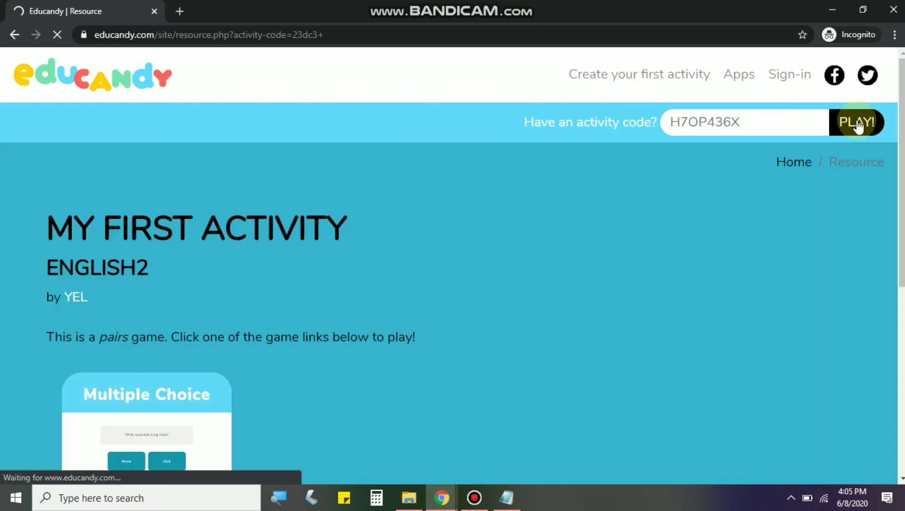
{"action": "scroll", "coordinate": [664, 229], "scroll_direction": "down", "scroll_amount": 1}
{"action": "scroll", "coordinate": [664, 229], "scroll_direction": "down", "scroll_amount": 5}
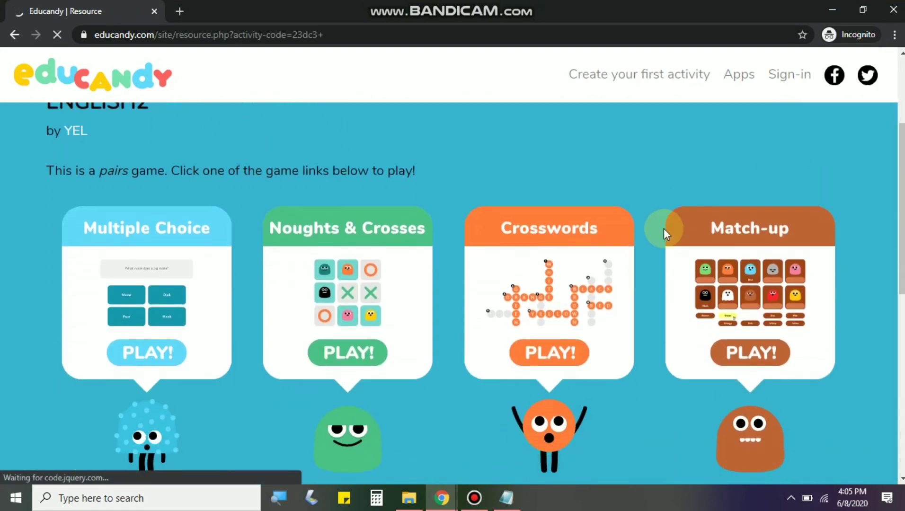
{"action": "scroll", "coordinate": [664, 230], "scroll_direction": "up", "scroll_amount": 1}
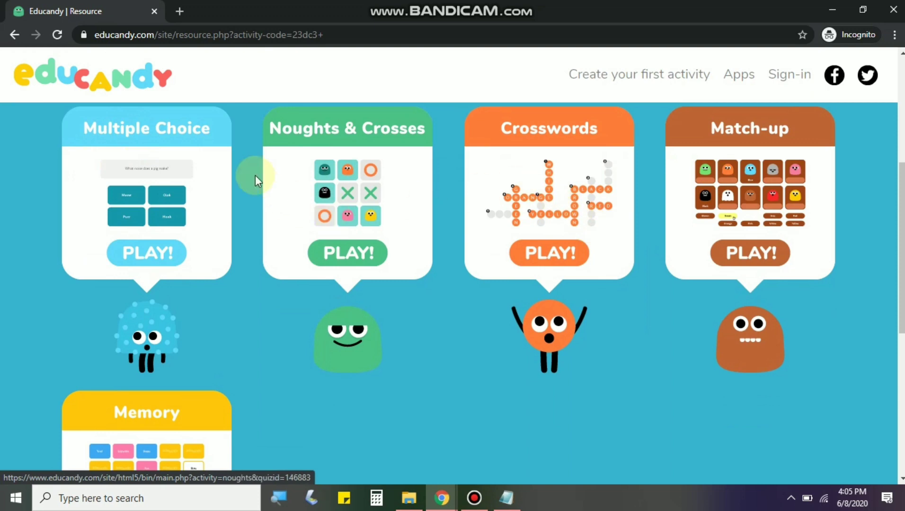
{"action": "scroll", "coordinate": [196, 308], "scroll_direction": "down", "scroll_amount": 3}
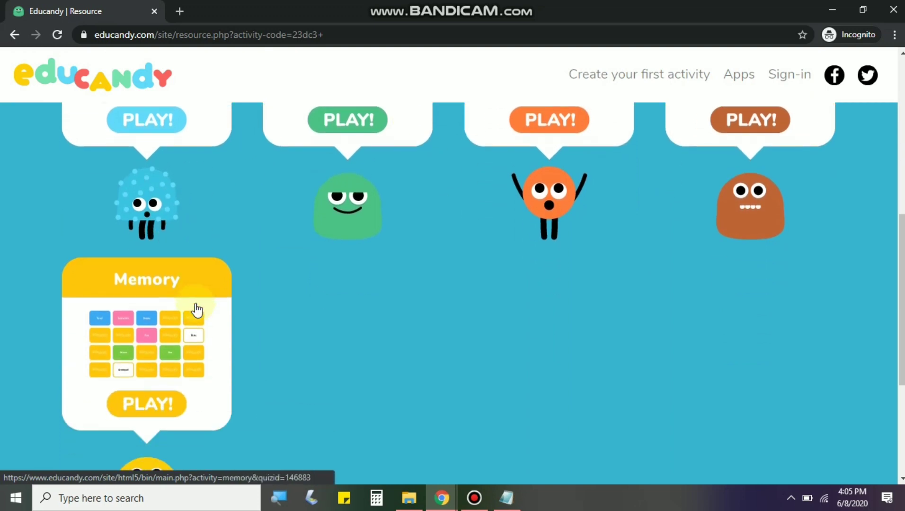
Start the Memory game in full screen and match BLUE with SKY, YELLOW with SUN, and RED with APPLE
{"action": "left_click", "coordinate": [160, 340]}
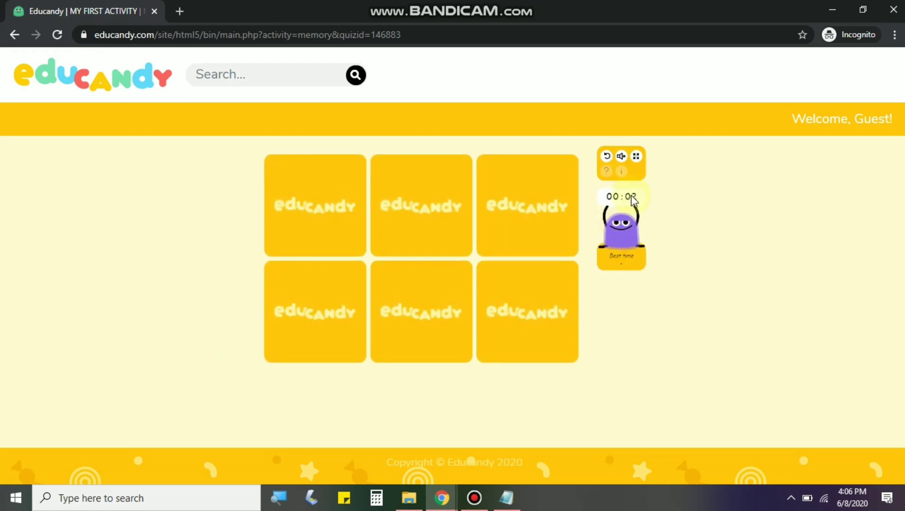
{"action": "left_click", "coordinate": [637, 157]}
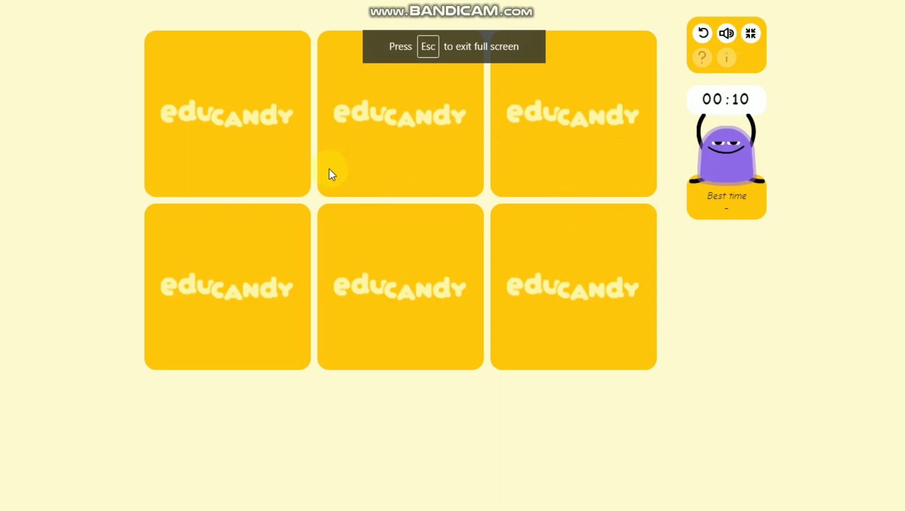
{"action": "left_click", "coordinate": [378, 114]}
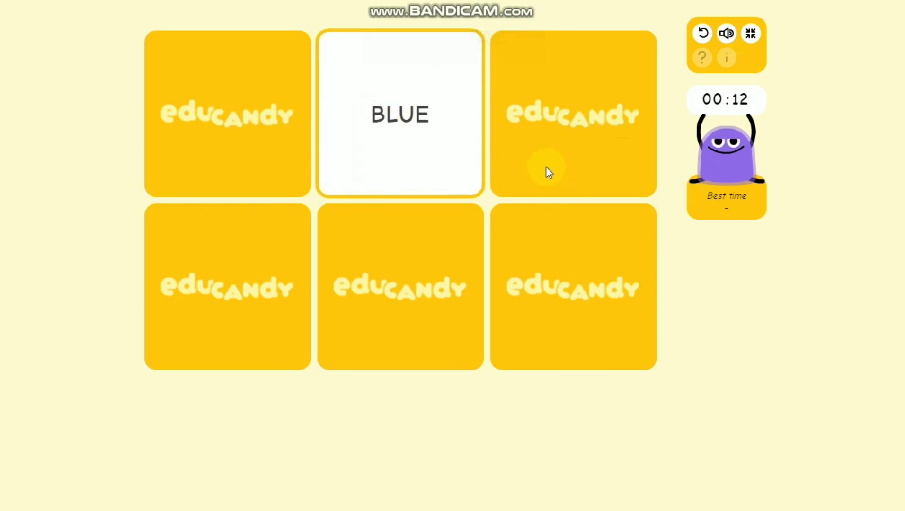
{"action": "left_click", "coordinate": [544, 154]}
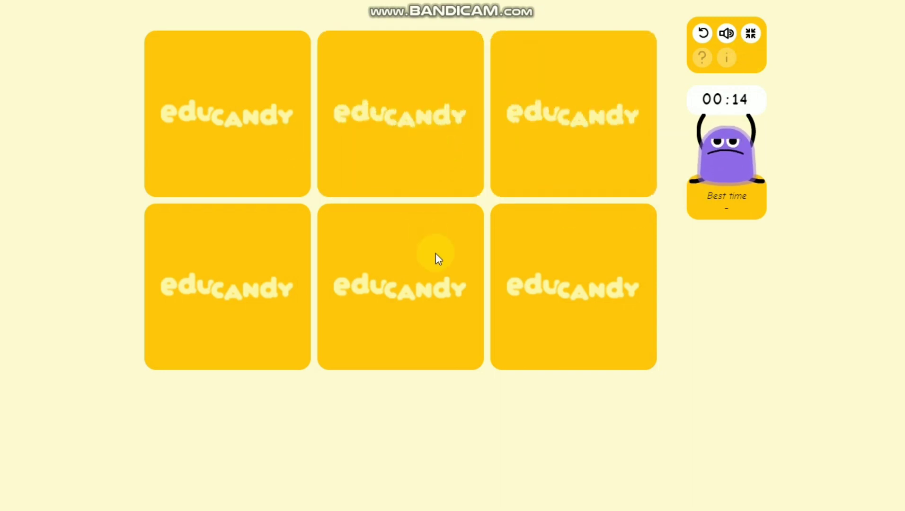
{"action": "left_click", "coordinate": [436, 255]}
{"action": "left_click", "coordinate": [429, 127]}
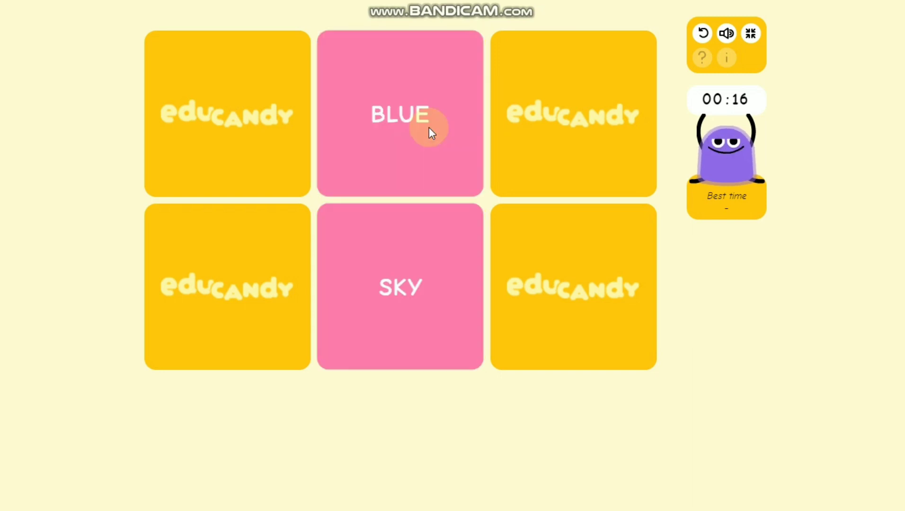
{"action": "left_click", "coordinate": [255, 119]}
{"action": "left_click", "coordinate": [582, 162]}
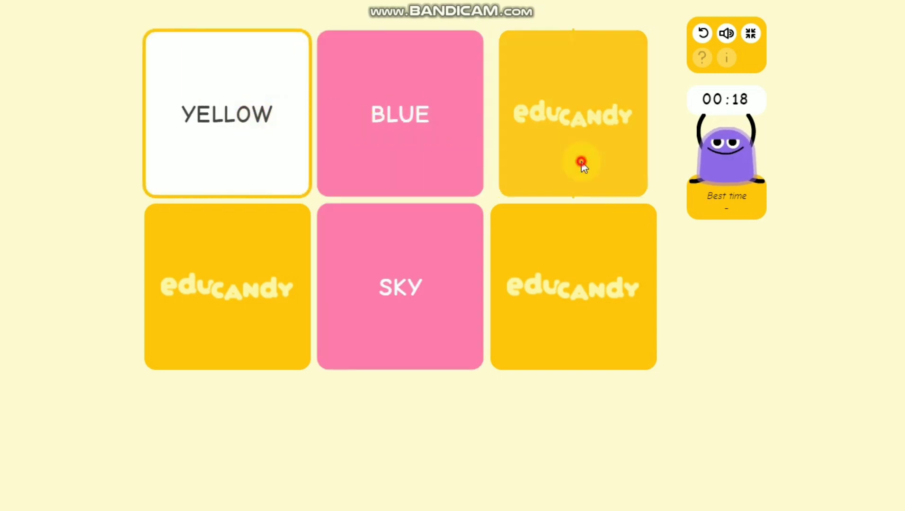
{"action": "left_click", "coordinate": [564, 281]}
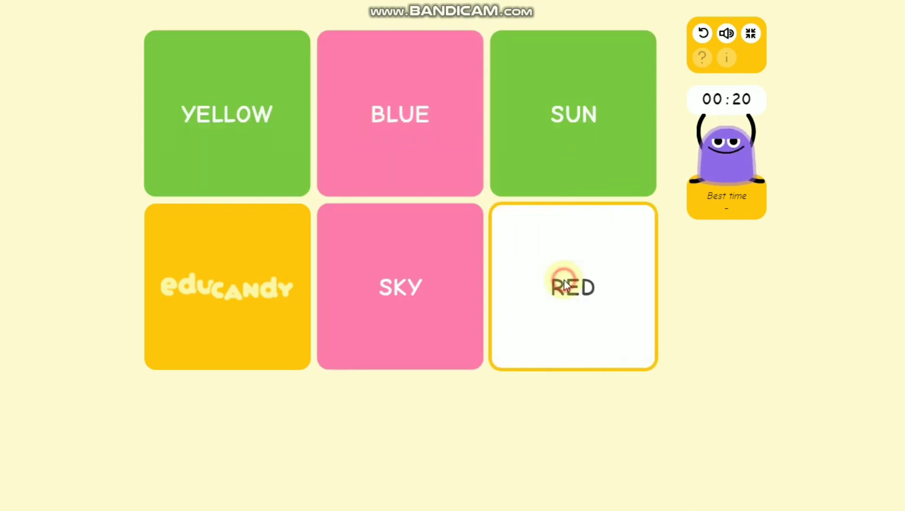
{"action": "left_click", "coordinate": [198, 287]}
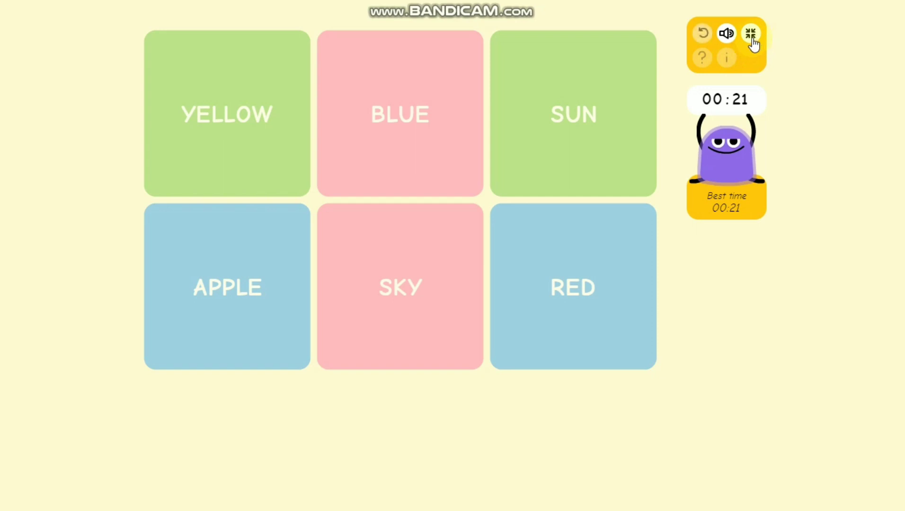
Restart the Memory game, match all three pairs again, and exit full screen
{"action": "left_click", "coordinate": [704, 39]}
{"action": "left_click", "coordinate": [563, 147]}
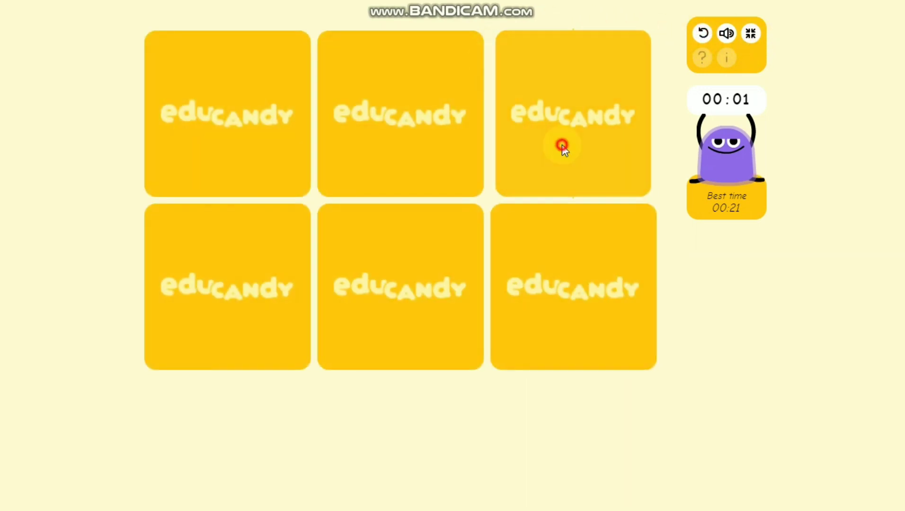
{"action": "left_click", "coordinate": [410, 124]}
{"action": "left_click", "coordinate": [192, 147]}
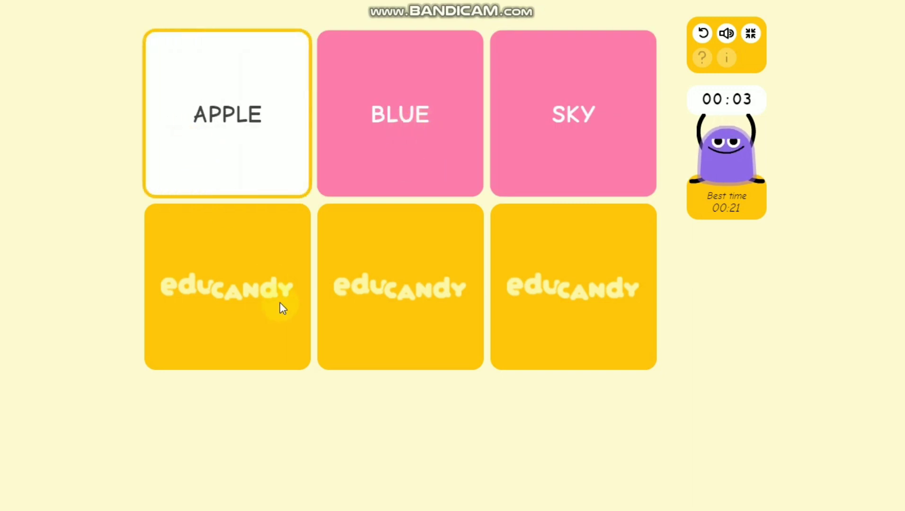
{"action": "left_click", "coordinate": [281, 308]}
{"action": "left_click", "coordinate": [392, 303]}
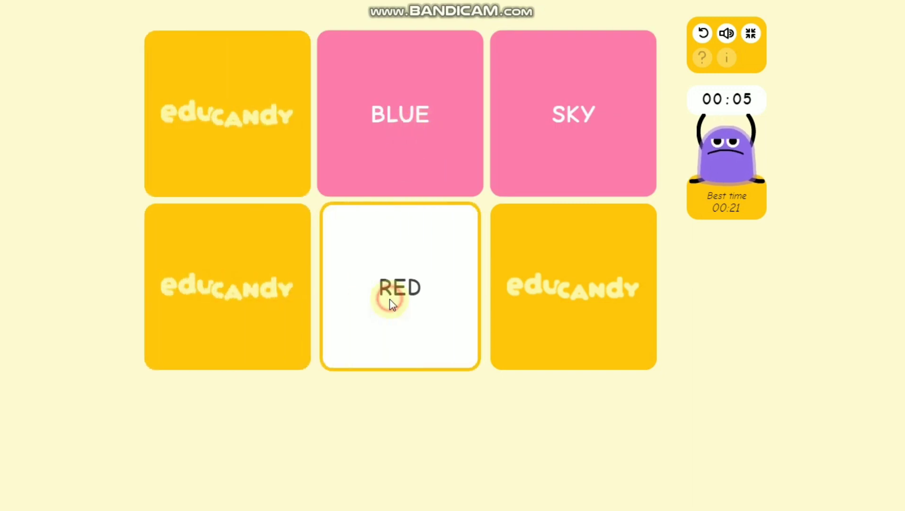
{"action": "left_click", "coordinate": [217, 89]}
{"action": "left_click", "coordinate": [277, 280]}
{"action": "left_click", "coordinate": [550, 299]}
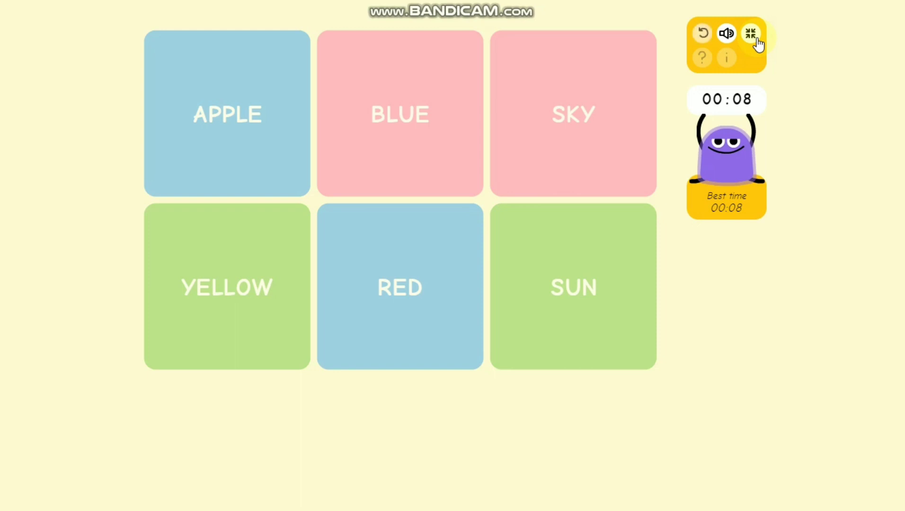
{"action": "left_click", "coordinate": [757, 40]}
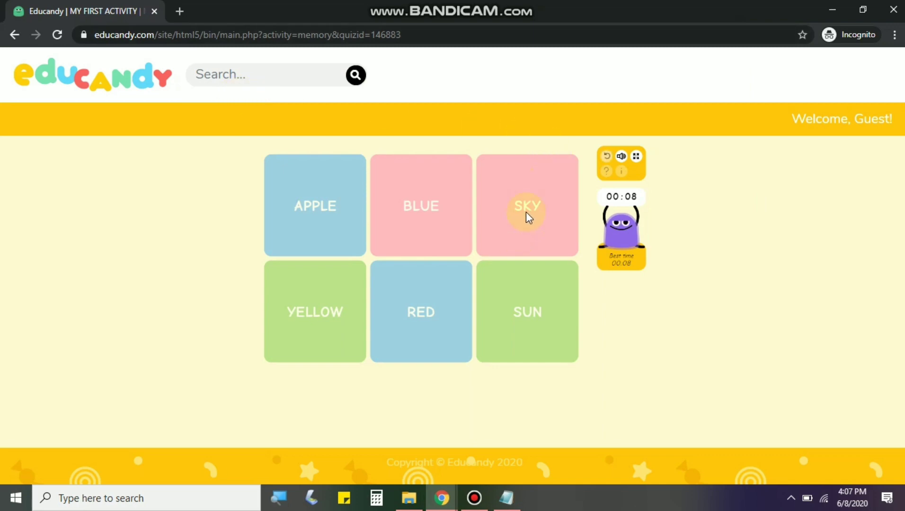
Close the incognito window and review the embed snippet and optional details section of MY FIRST ACTIVITY
{"action": "left_click", "coordinate": [891, 11]}
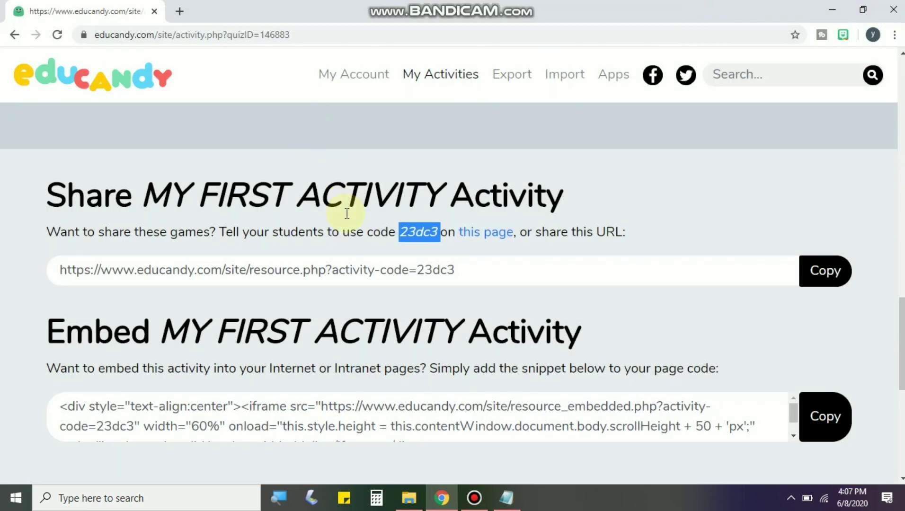
{"action": "scroll", "coordinate": [348, 215], "scroll_direction": "down", "scroll_amount": 4}
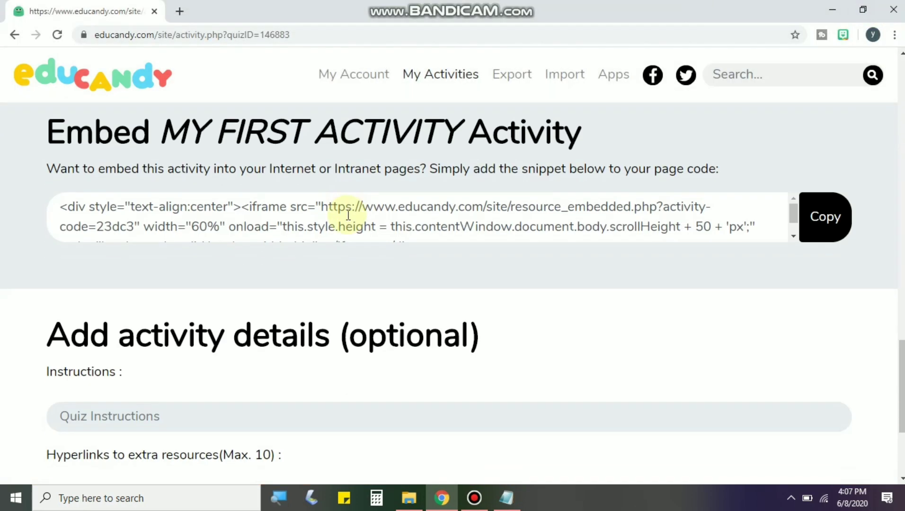
{"action": "scroll", "coordinate": [348, 216], "scroll_direction": "down", "scroll_amount": 1}
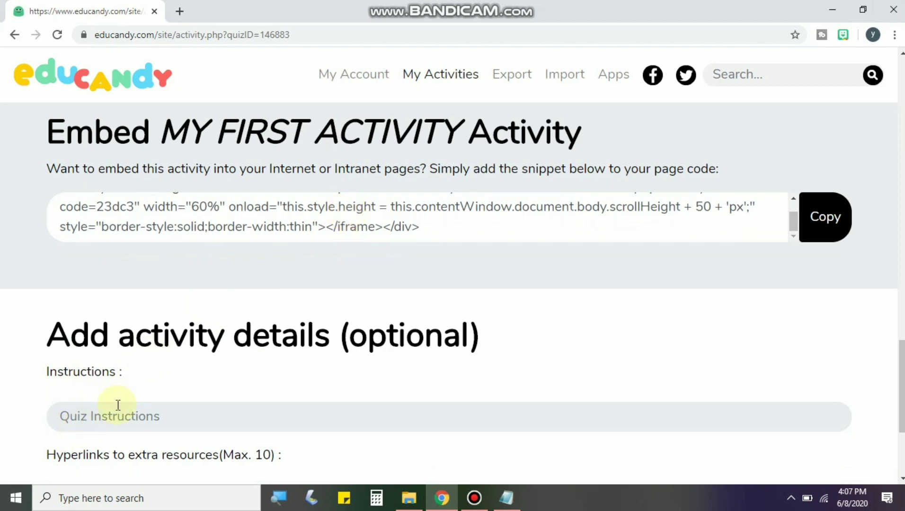
{"action": "scroll", "coordinate": [111, 423], "scroll_direction": "down", "scroll_amount": 1}
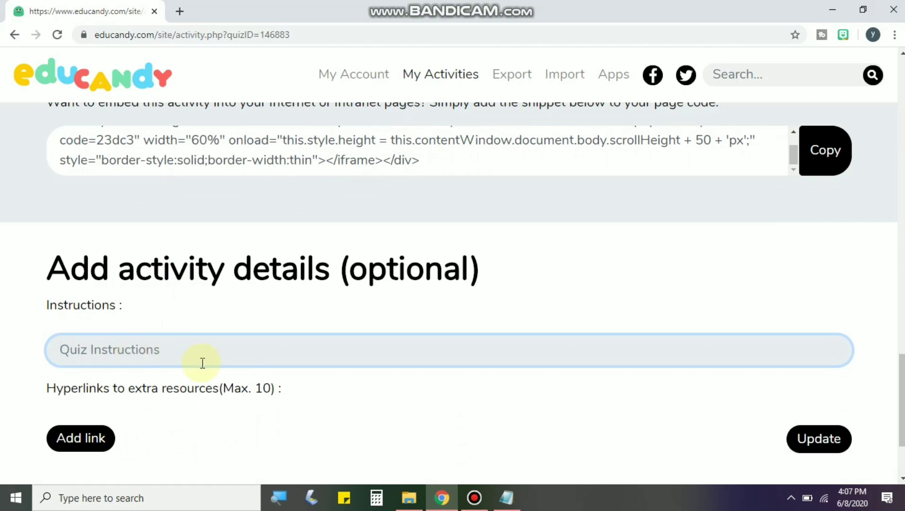
Go to the My Activities list and copy the share URL of the Motivation activity
{"action": "scroll", "coordinate": [234, 320], "scroll_direction": "up", "scroll_amount": 12}
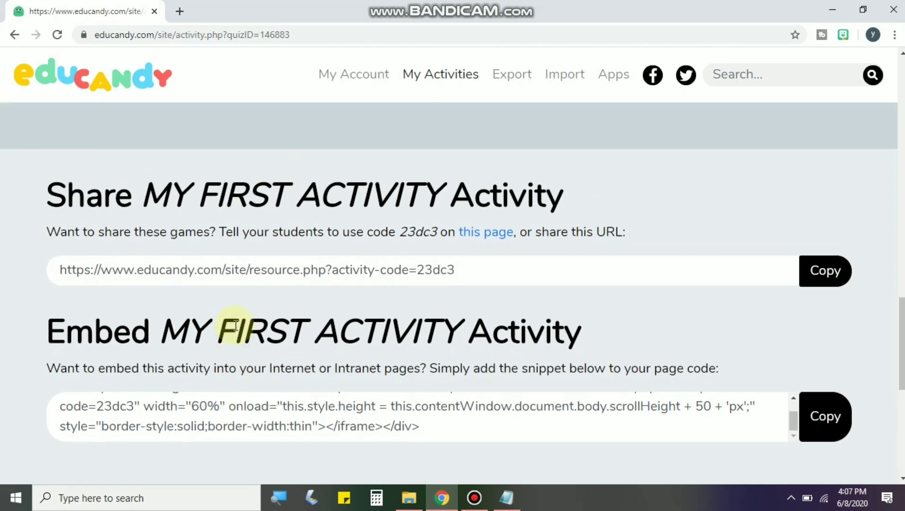
{"action": "scroll", "coordinate": [235, 331], "scroll_direction": "up", "scroll_amount": 10}
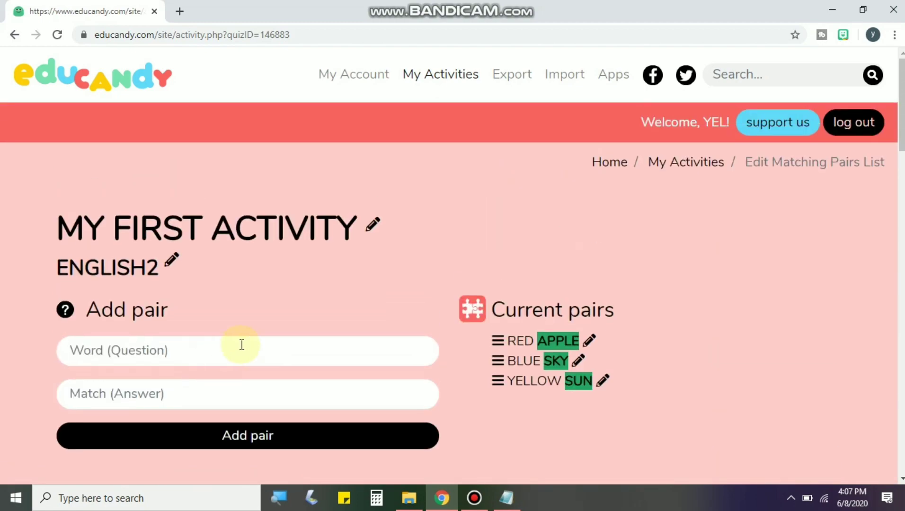
{"action": "left_click", "coordinate": [711, 165]}
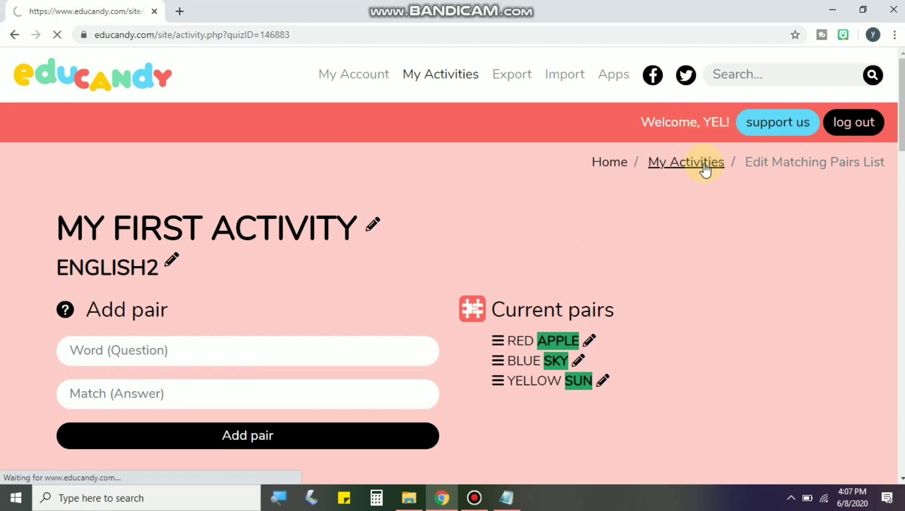
{"action": "scroll", "coordinate": [455, 289], "scroll_direction": "down", "scroll_amount": 7}
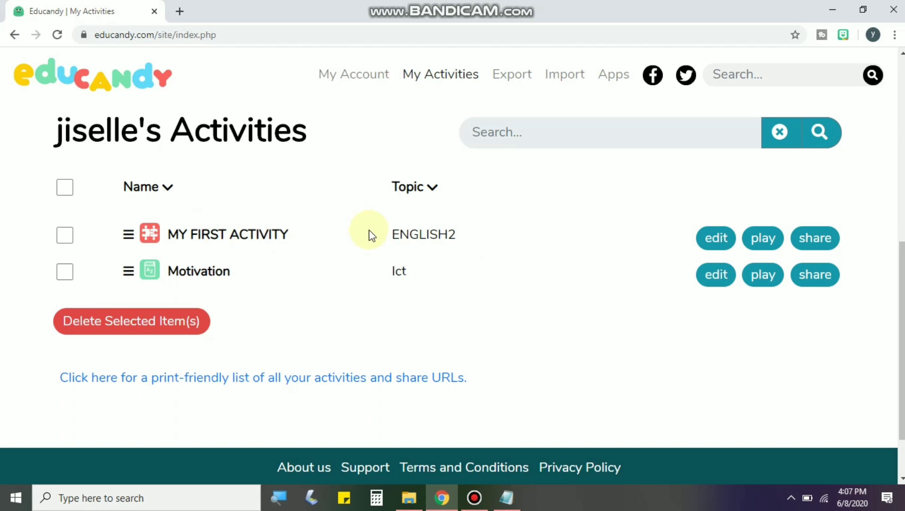
{"action": "left_click", "coordinate": [800, 280]}
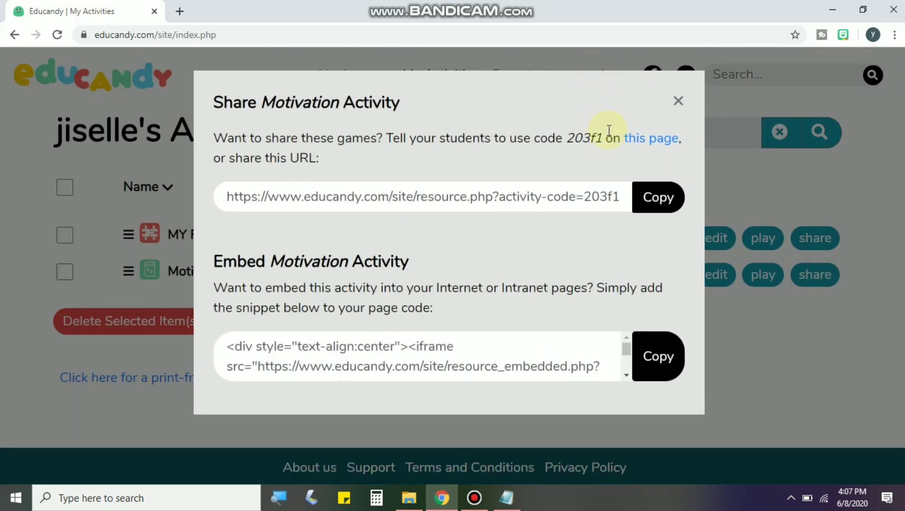
{"action": "left_click", "coordinate": [665, 202]}
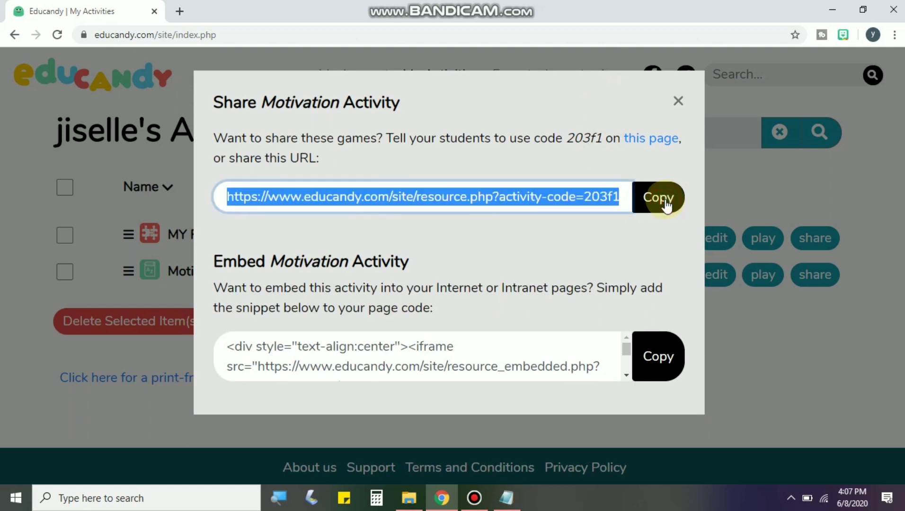
Load the copied share URL in a new incognito window and look over the Motivation activity's games
{"action": "left_click", "coordinate": [895, 35]}
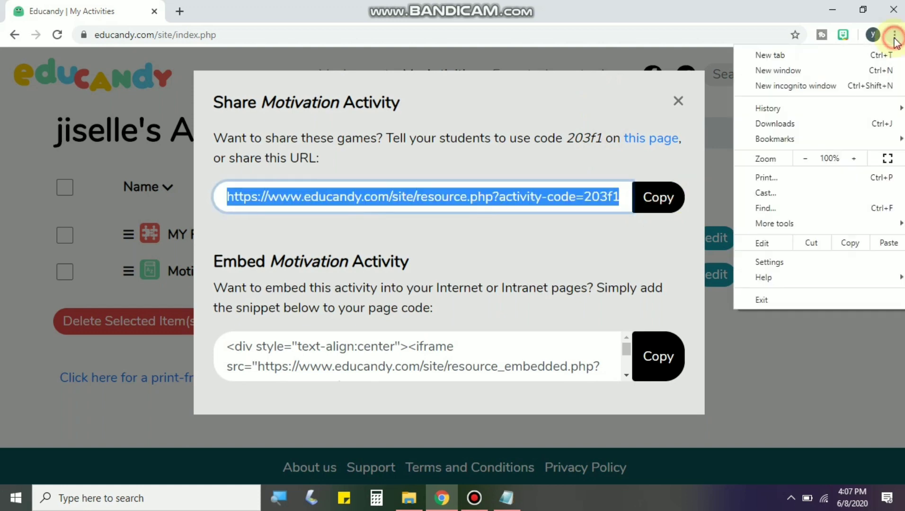
{"action": "left_click", "coordinate": [788, 86]}
{"action": "key", "text": "ctrl+v"}
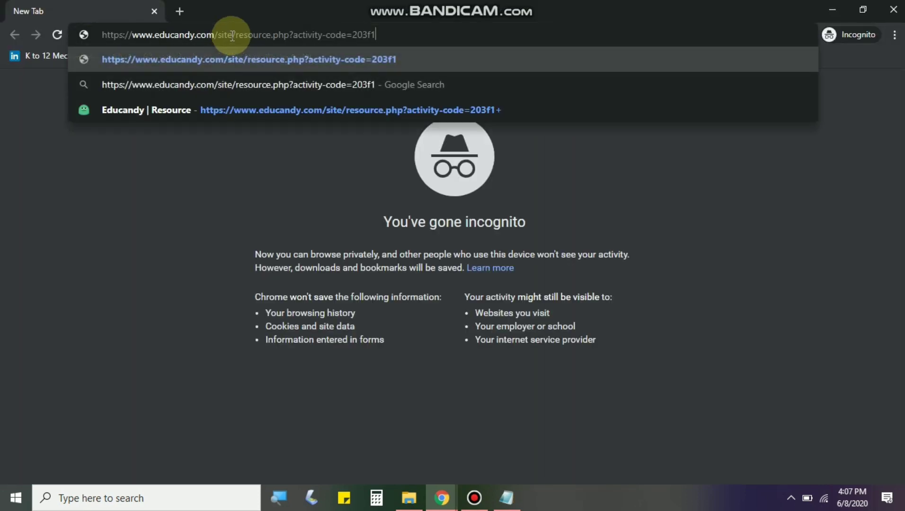
{"action": "key", "text": "Return"}
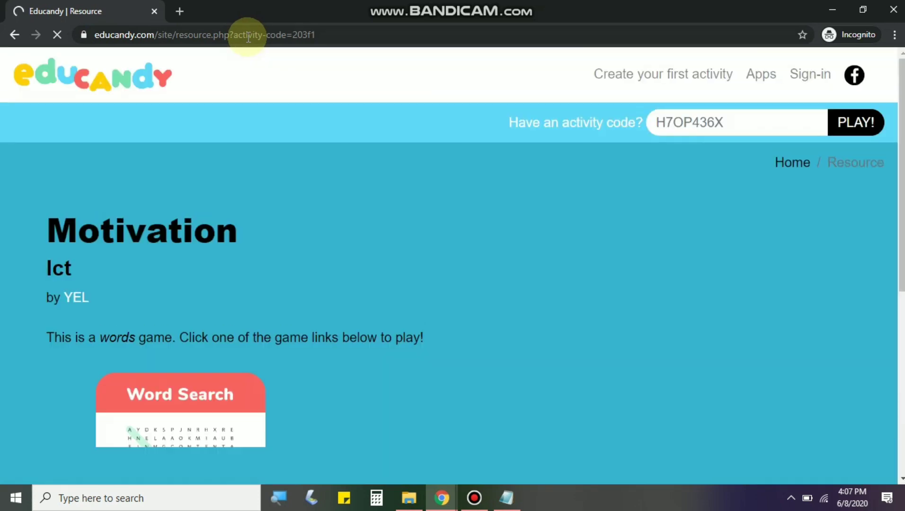
{"action": "scroll", "coordinate": [341, 128], "scroll_direction": "down", "scroll_amount": 1}
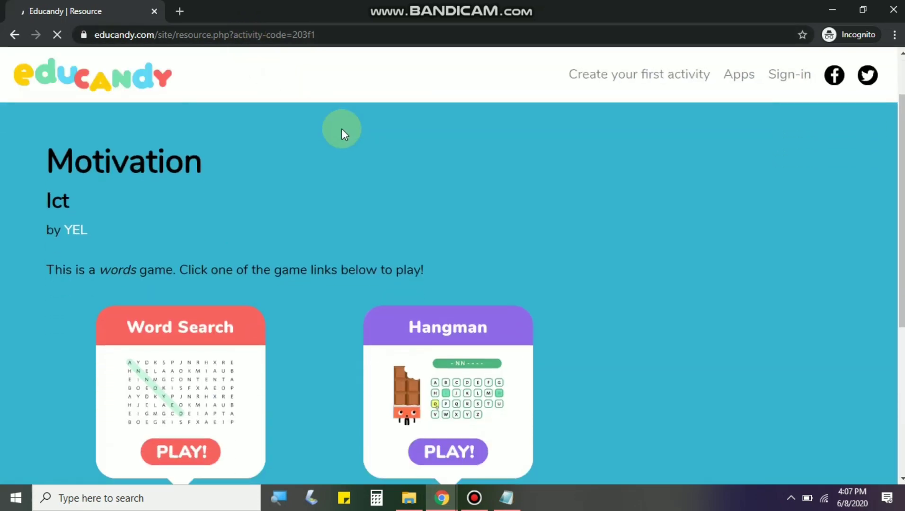
{"action": "scroll", "coordinate": [342, 129], "scroll_direction": "down", "scroll_amount": 1}
{"action": "scroll", "coordinate": [342, 128], "scroll_direction": "down", "scroll_amount": 1}
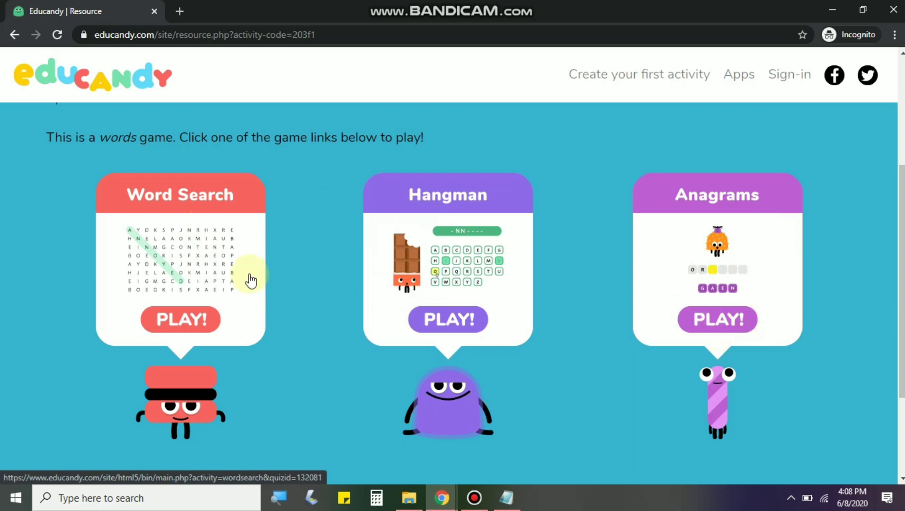
Start the Motivation activity's Word Search game and mark the word DELETE in the last row of the grid
{"action": "left_click", "coordinate": [178, 330]}
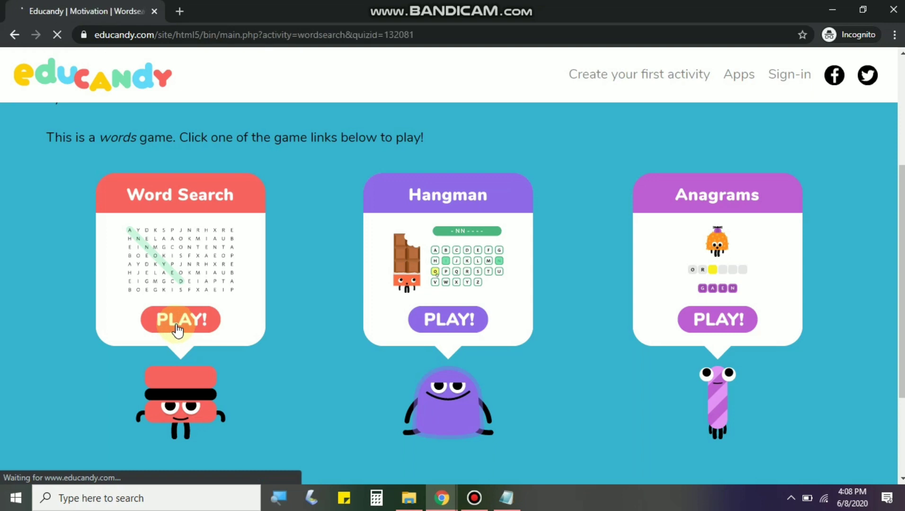
{"action": "left_click", "coordinate": [315, 252]}
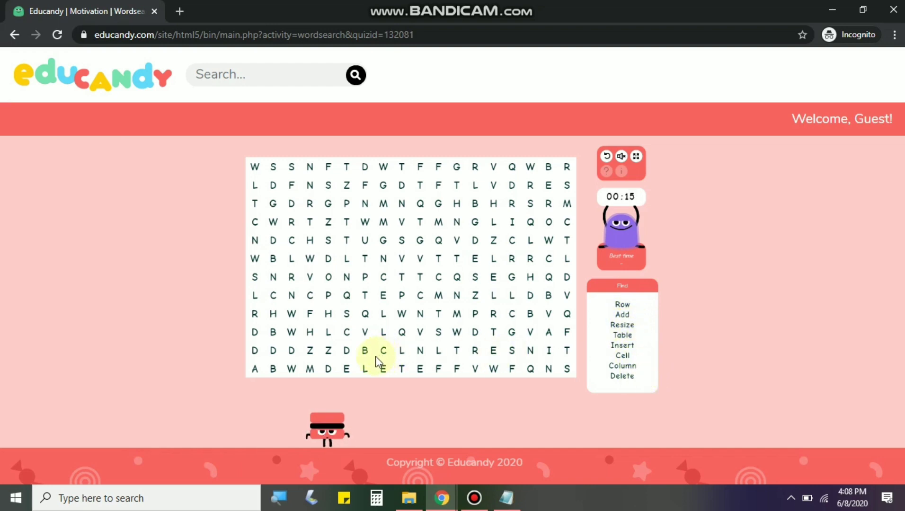
{"action": "left_click", "coordinate": [329, 368]}
{"action": "left_click_drag", "start_coordinate": [329, 369], "coordinate": [427, 371]}
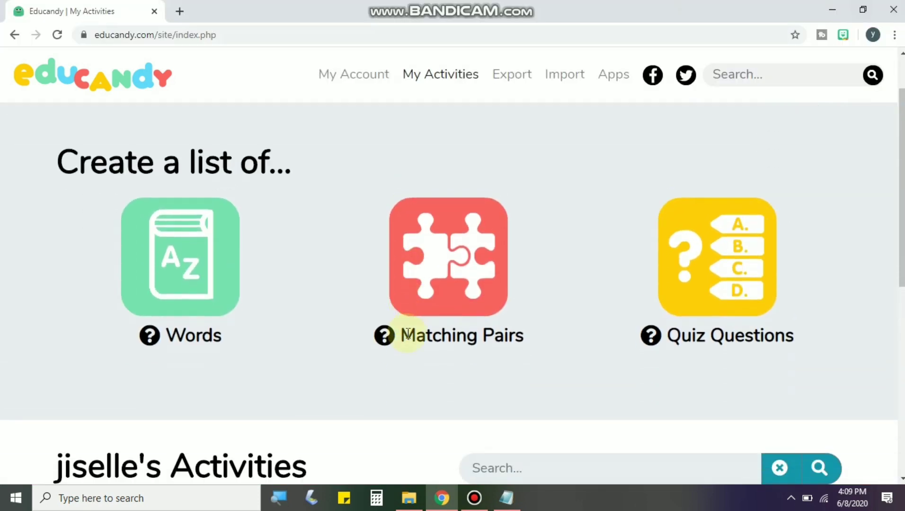
Review the list types that can be created and the existing activities on the My Activities page
{"action": "scroll", "coordinate": [409, 334], "scroll_direction": "down", "scroll_amount": 3}
{"action": "scroll", "coordinate": [408, 334], "scroll_direction": "up", "scroll_amount": 2}
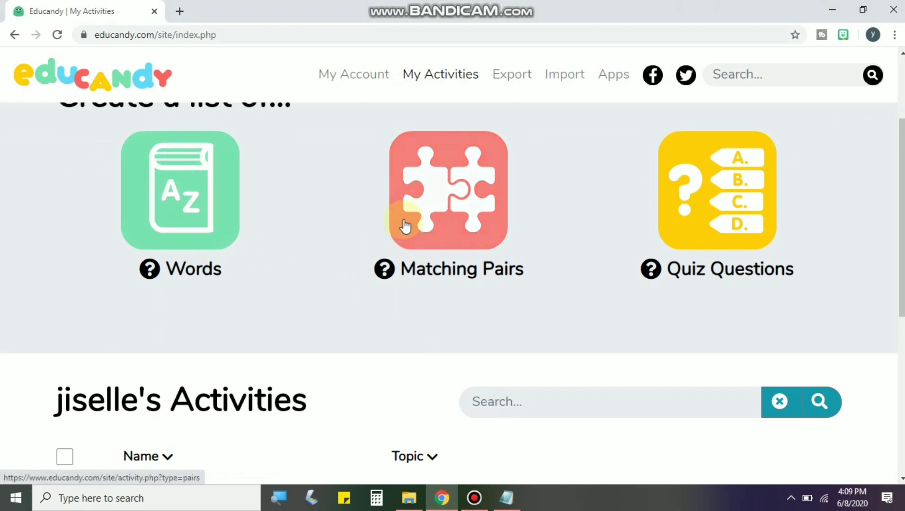
{"action": "scroll", "coordinate": [688, 242], "scroll_direction": "down", "scroll_amount": 7}
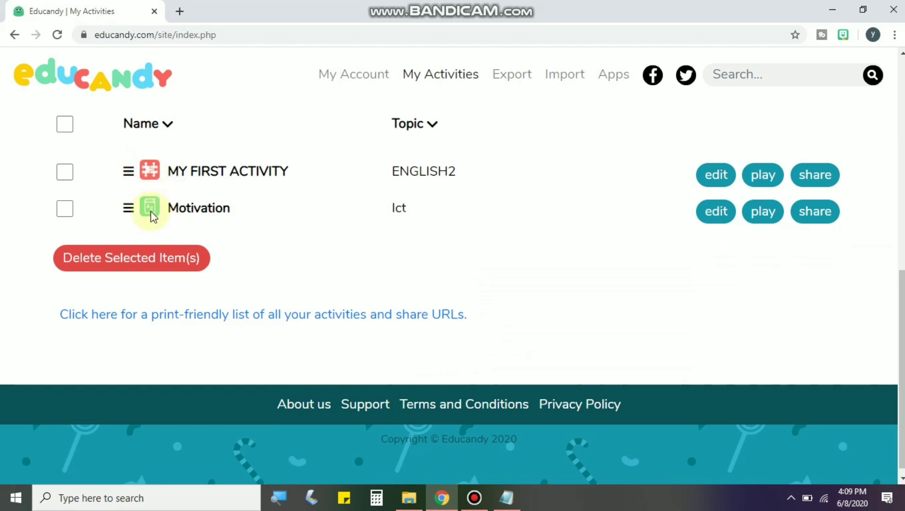
{"action": "scroll", "coordinate": [204, 224], "scroll_direction": "up", "scroll_amount": 7}
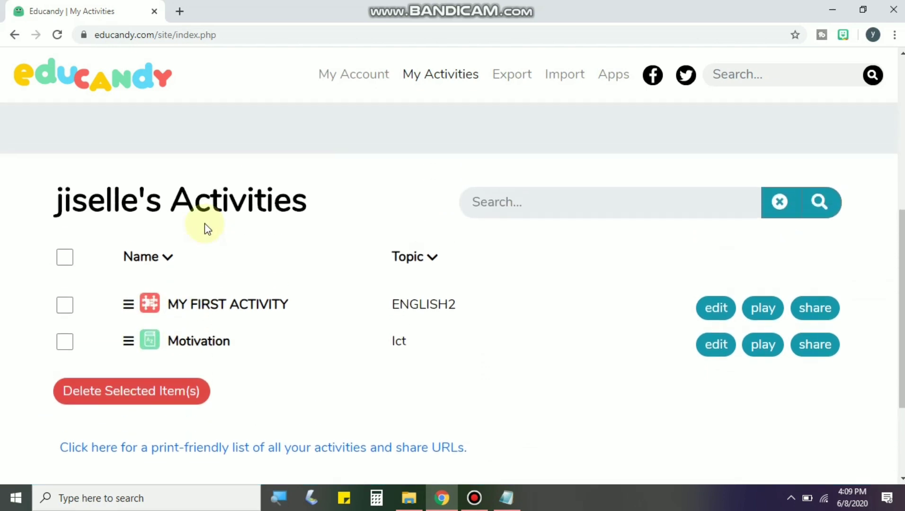
{"action": "scroll", "coordinate": [202, 230], "scroll_direction": "up", "scroll_amount": 3}
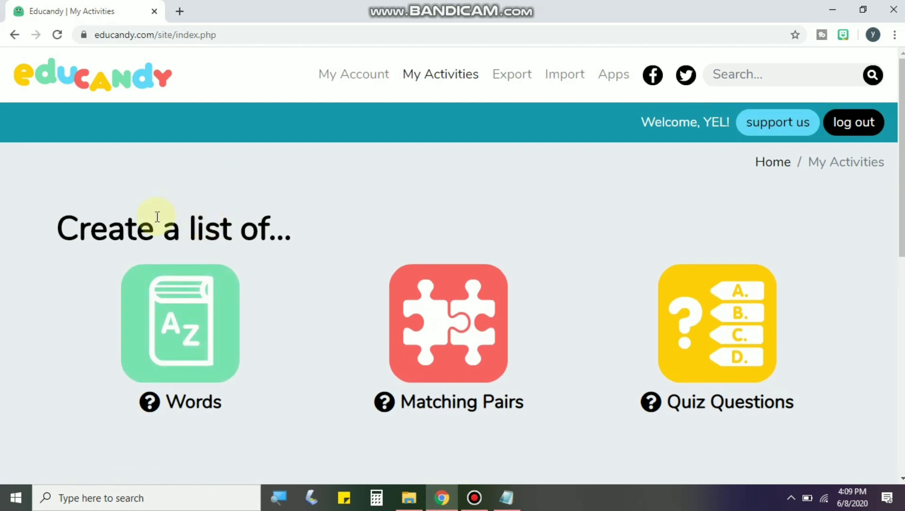